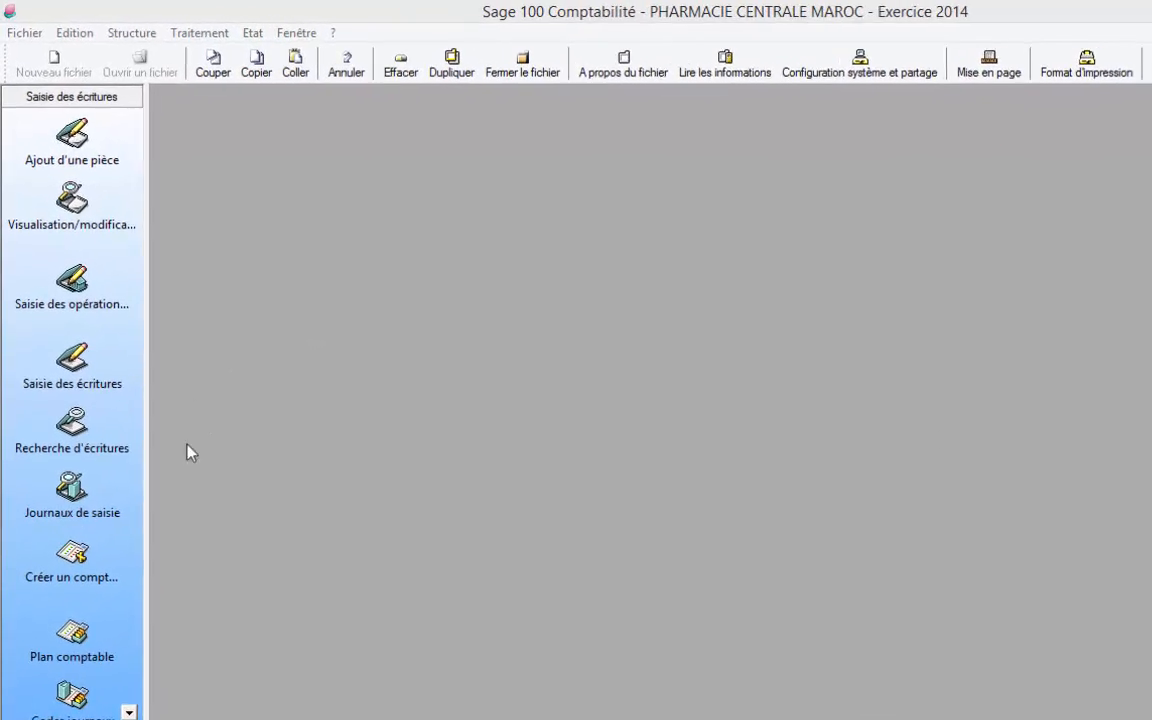
- Open the September 2014 VENTE ETRANGER (VTEE) journal for entry and enlarge its window
click(65, 550)
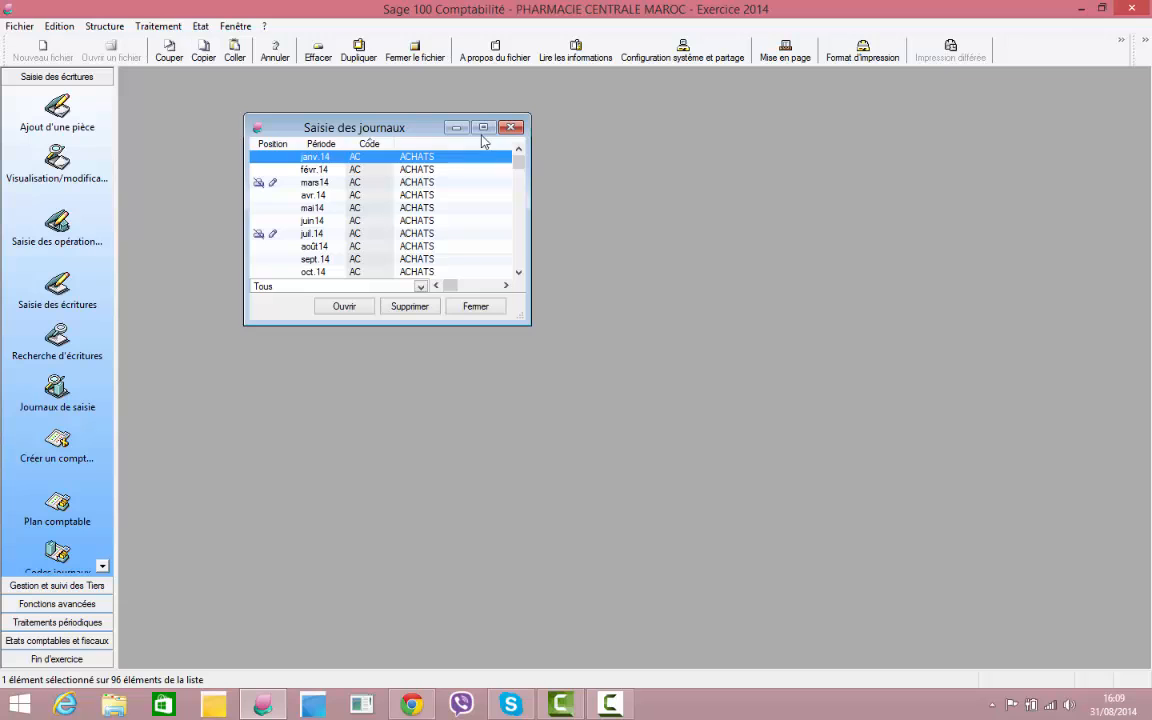
click(484, 128)
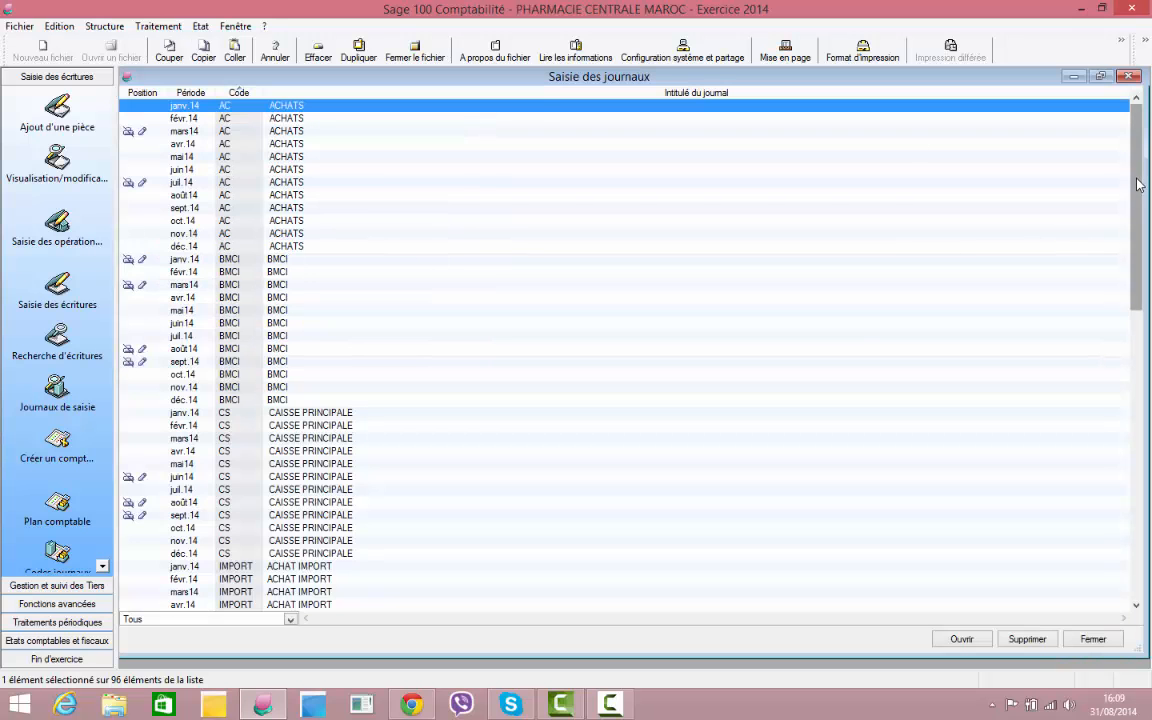
drag(1137, 181, 1138, 468)
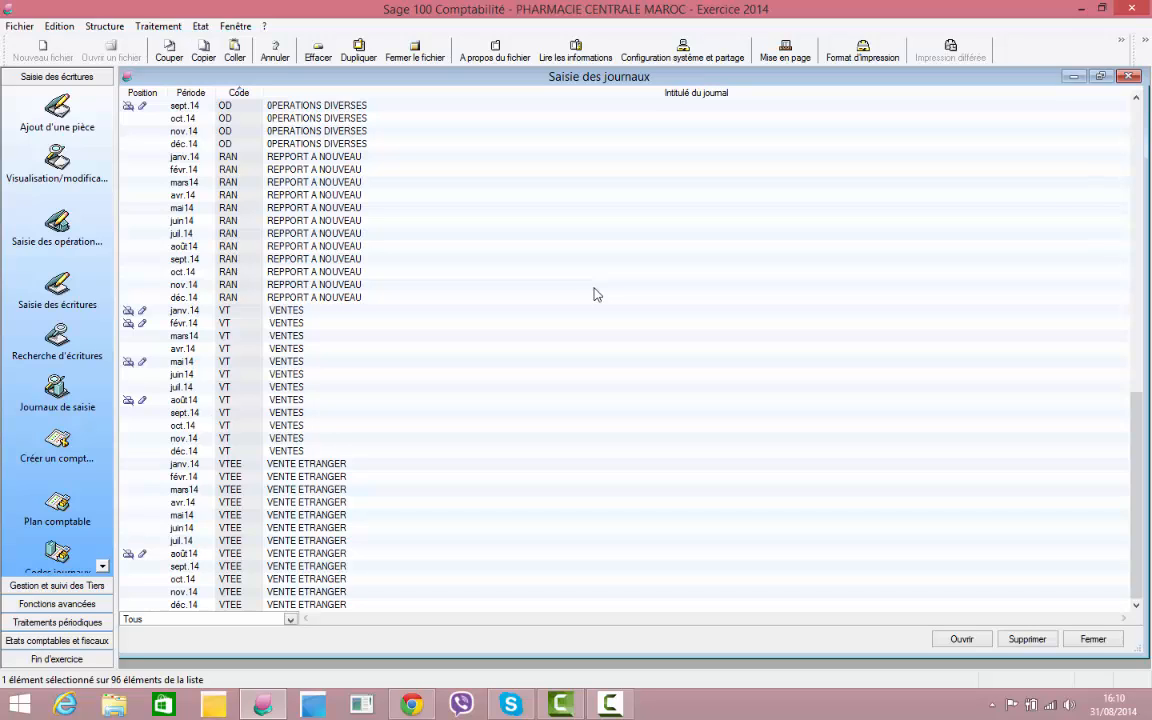
double_click(222, 566)
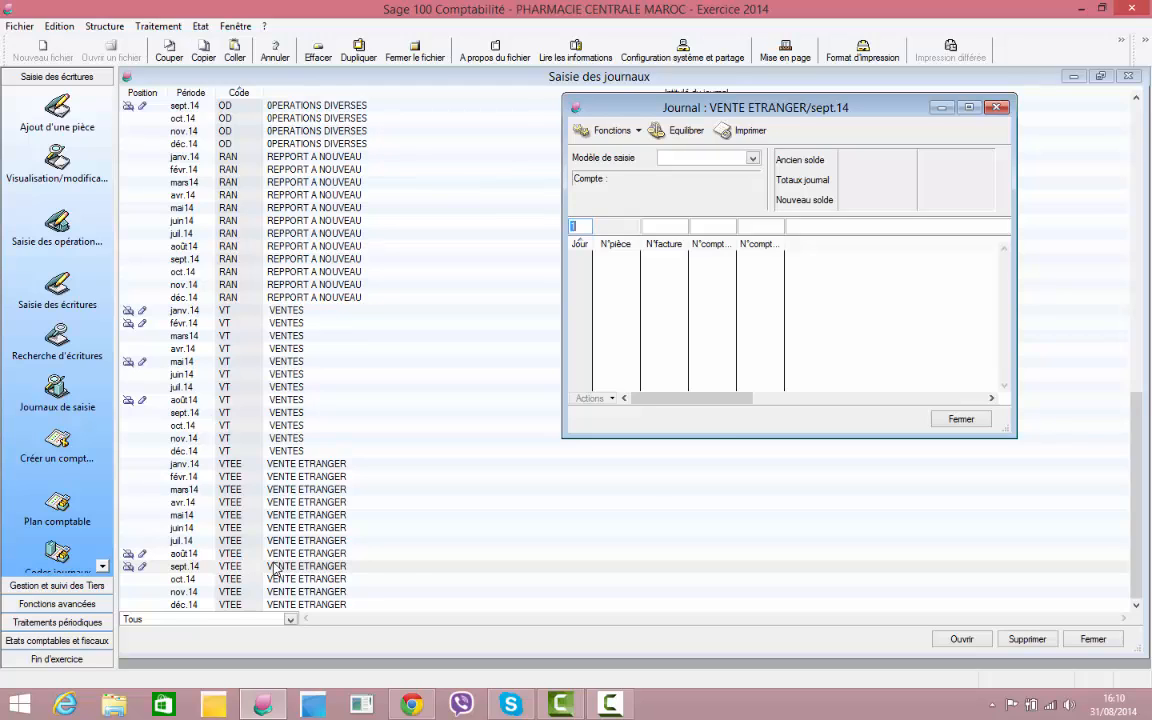
click(968, 107)
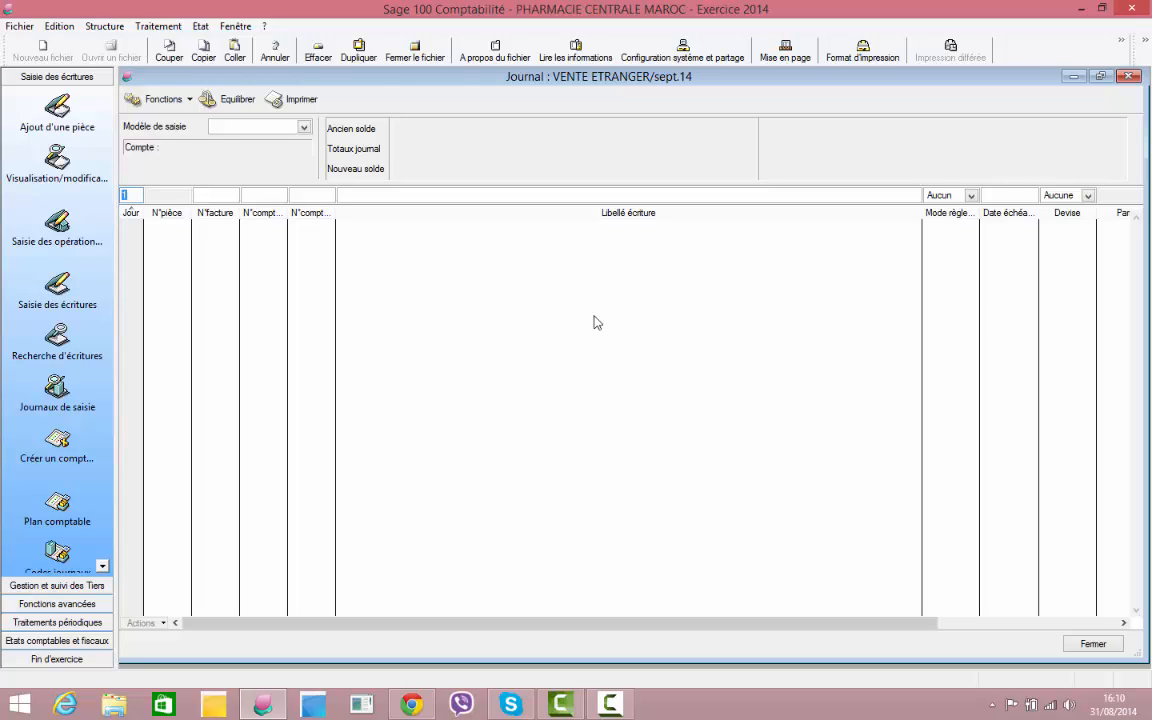
- Begin a journal line on day 02 with invoice number F°003 and the customer third-party account COSMEUROP
text(02)
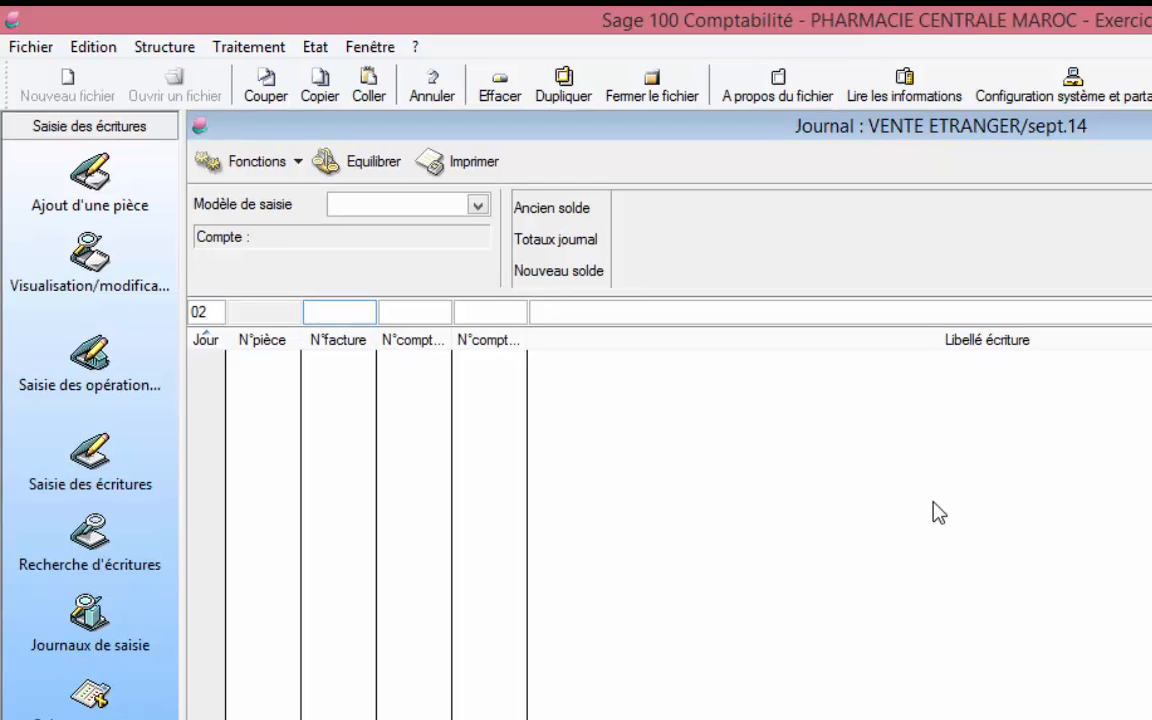
text(F°003)
key(Tab)
key(Tab)
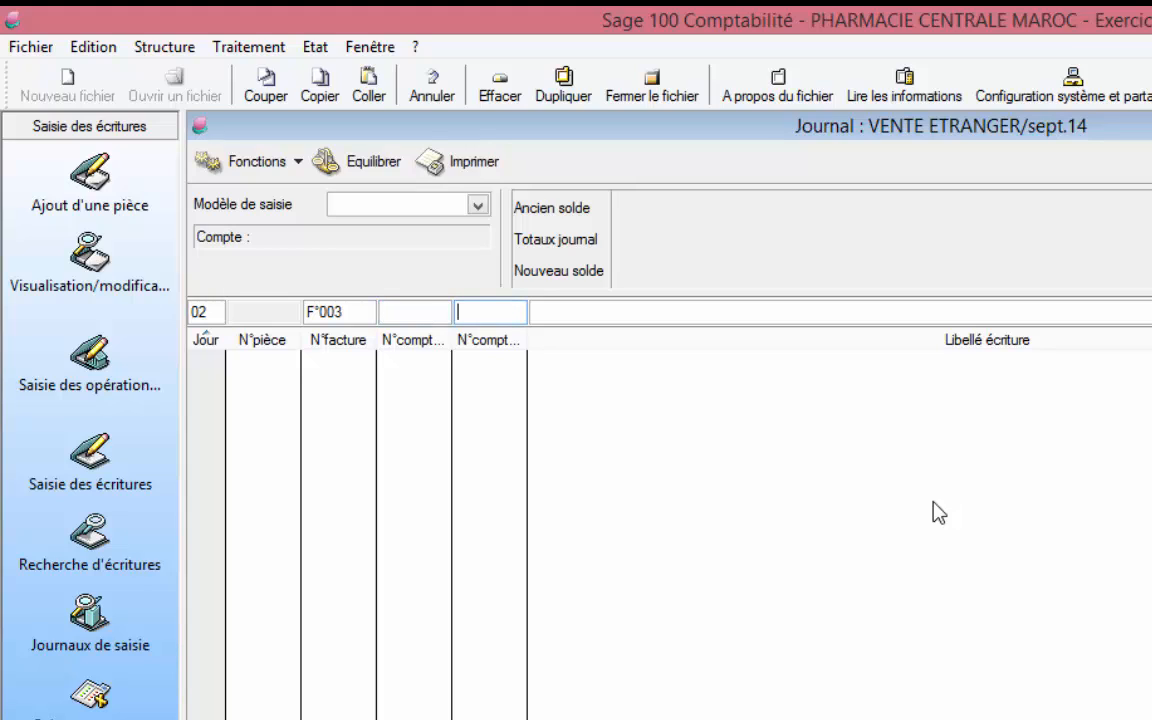
text(COSM)
key(Tab)
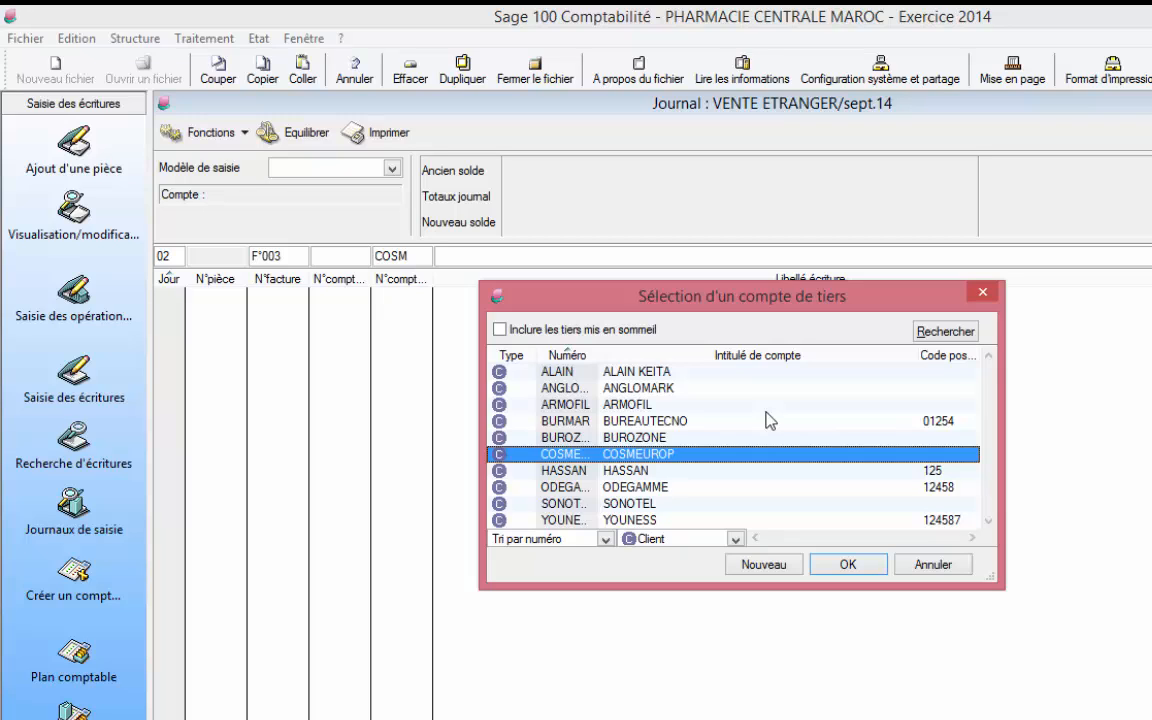
key(Return)
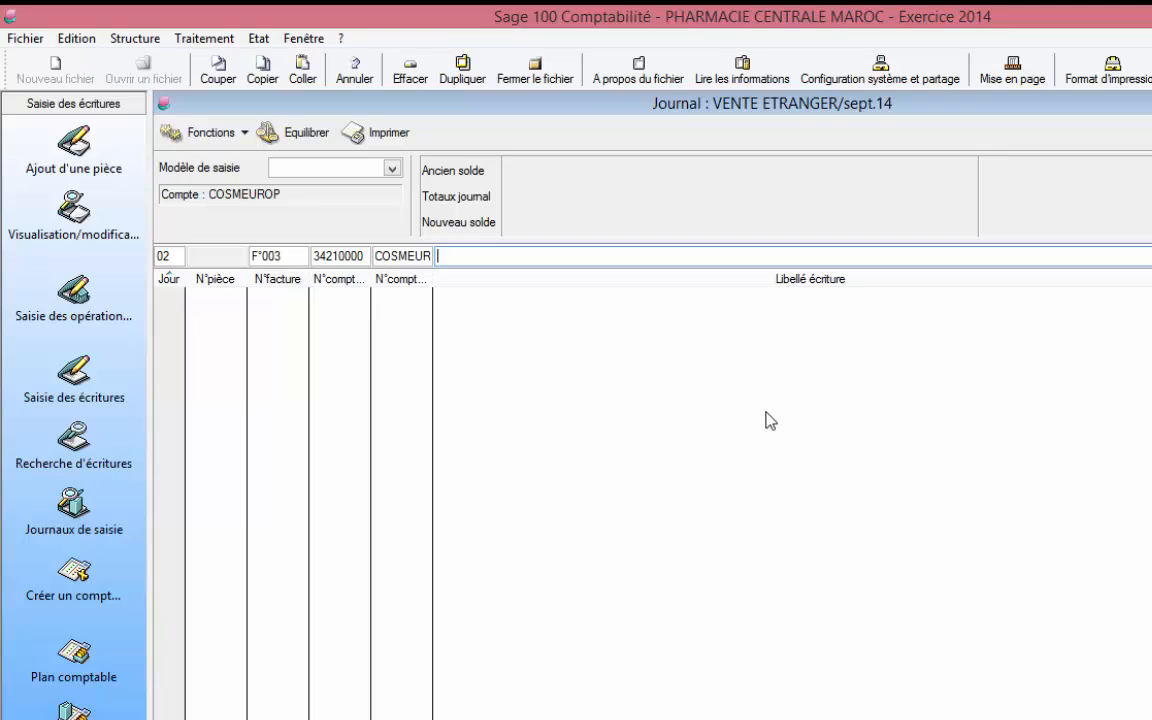
- Label the customer line F°003/COSMEUROP and keep the proposed payment method and due date
text(F°003/)
text(COSMEUROP)
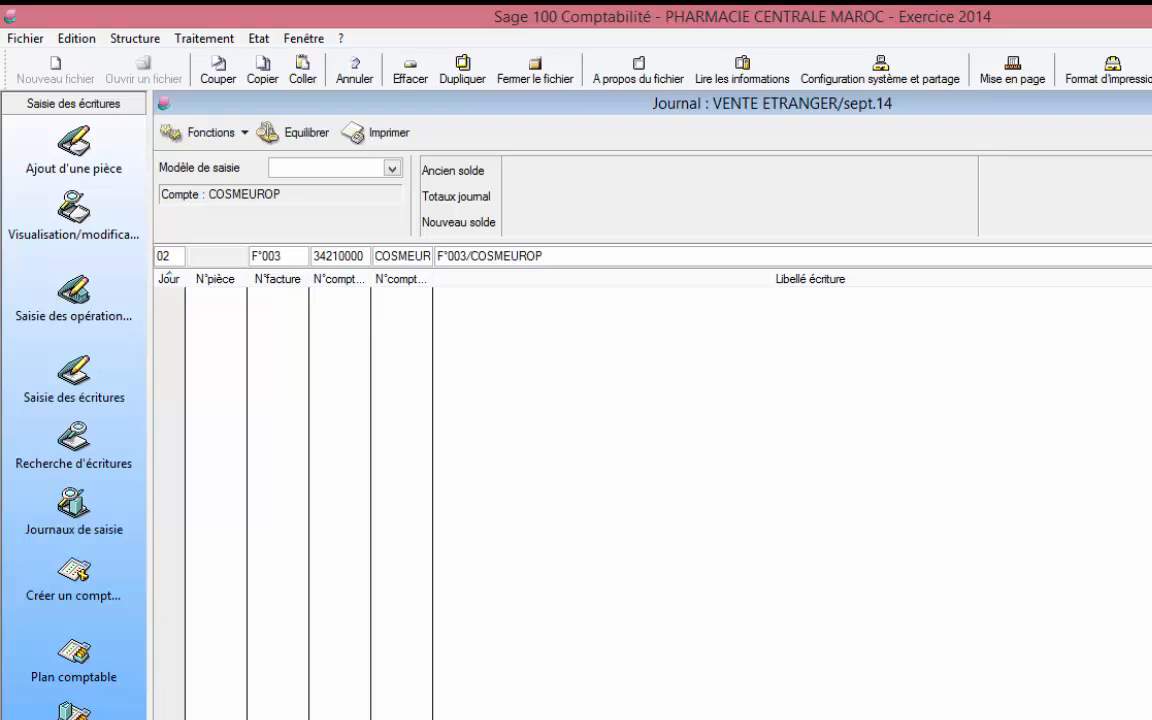
key(Tab)
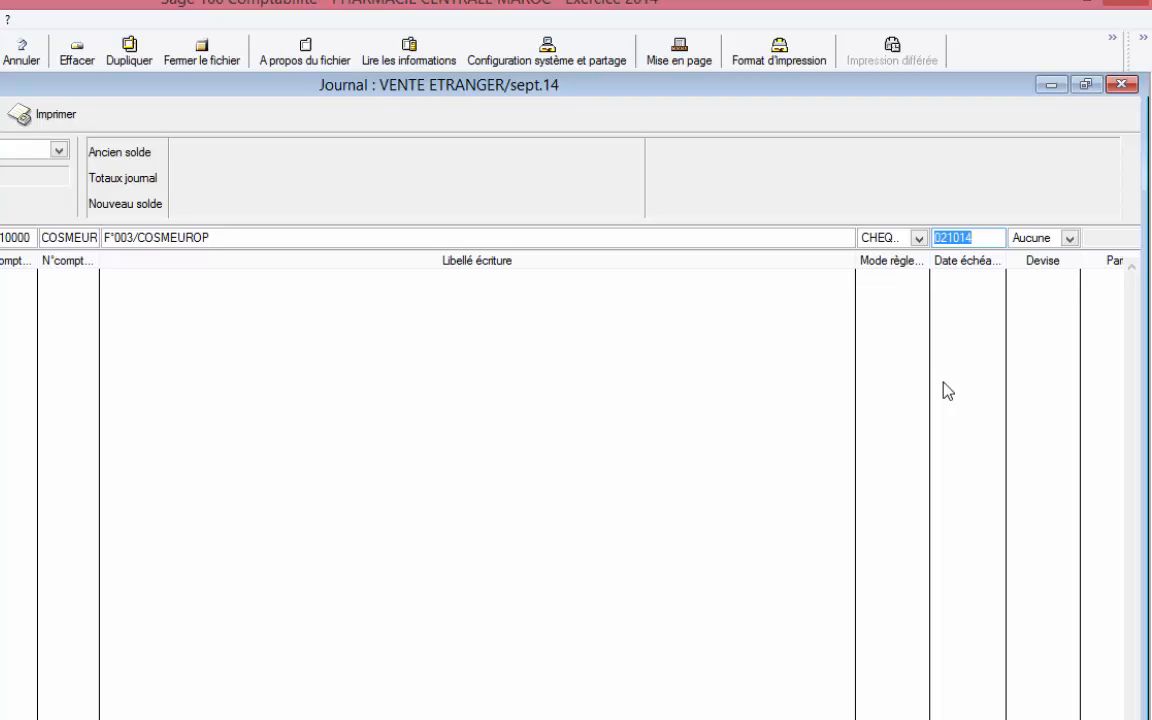
key(Tab)
- Set the line's currency to EURO with a currency amount of 2500, and record it with the proposed exchange rate and debit
click(1069, 238)
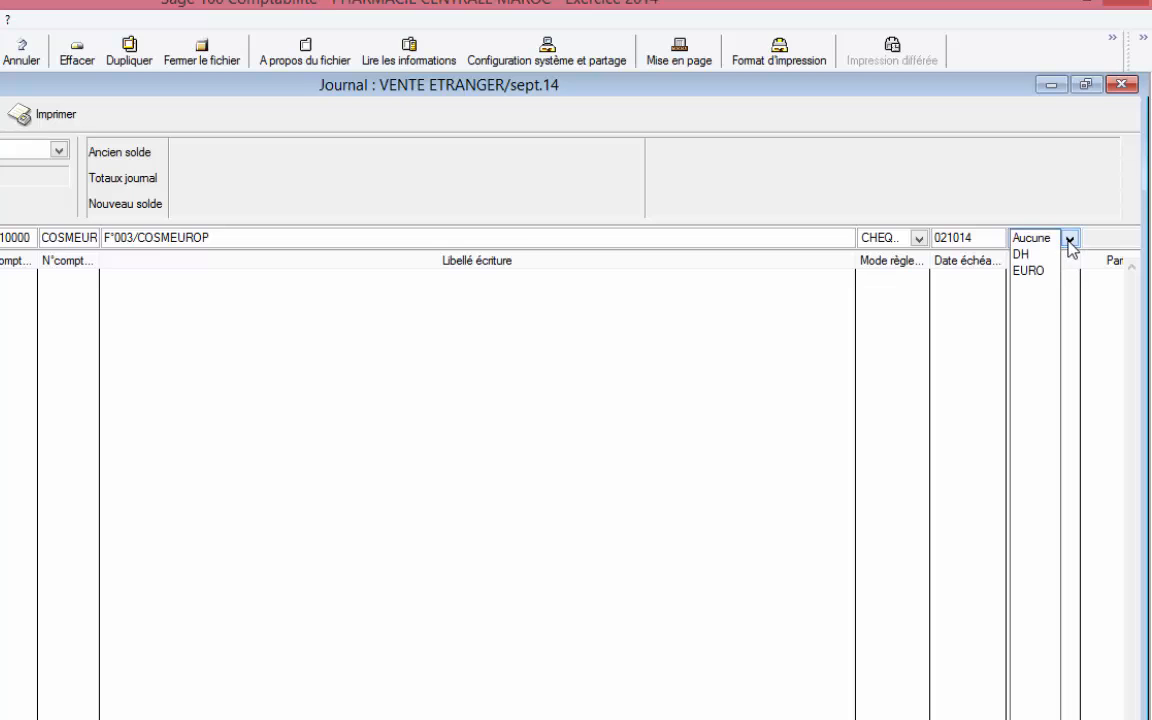
click(1035, 268)
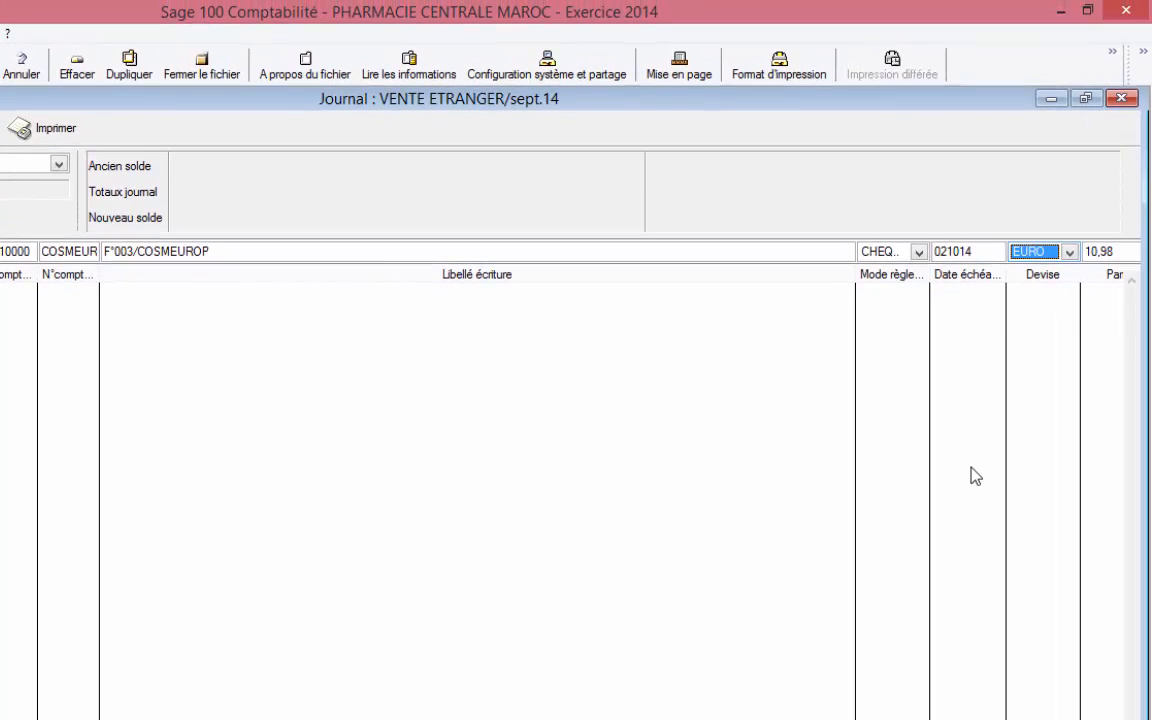
key(Tab)
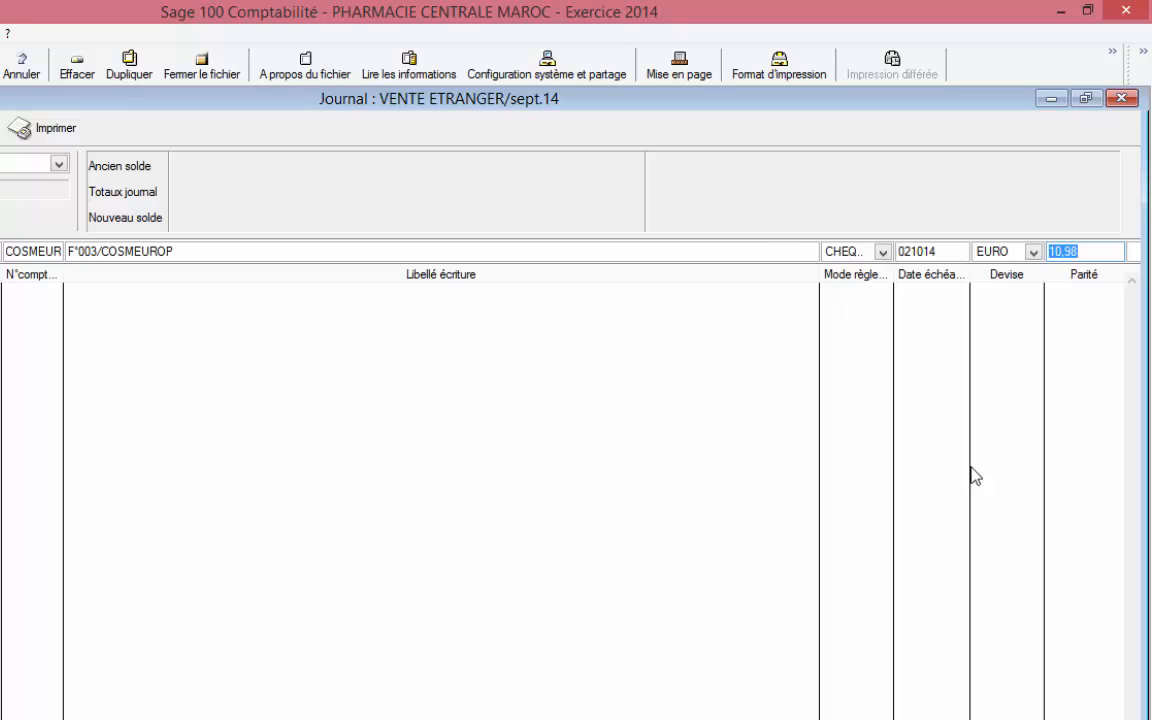
key(Tab)
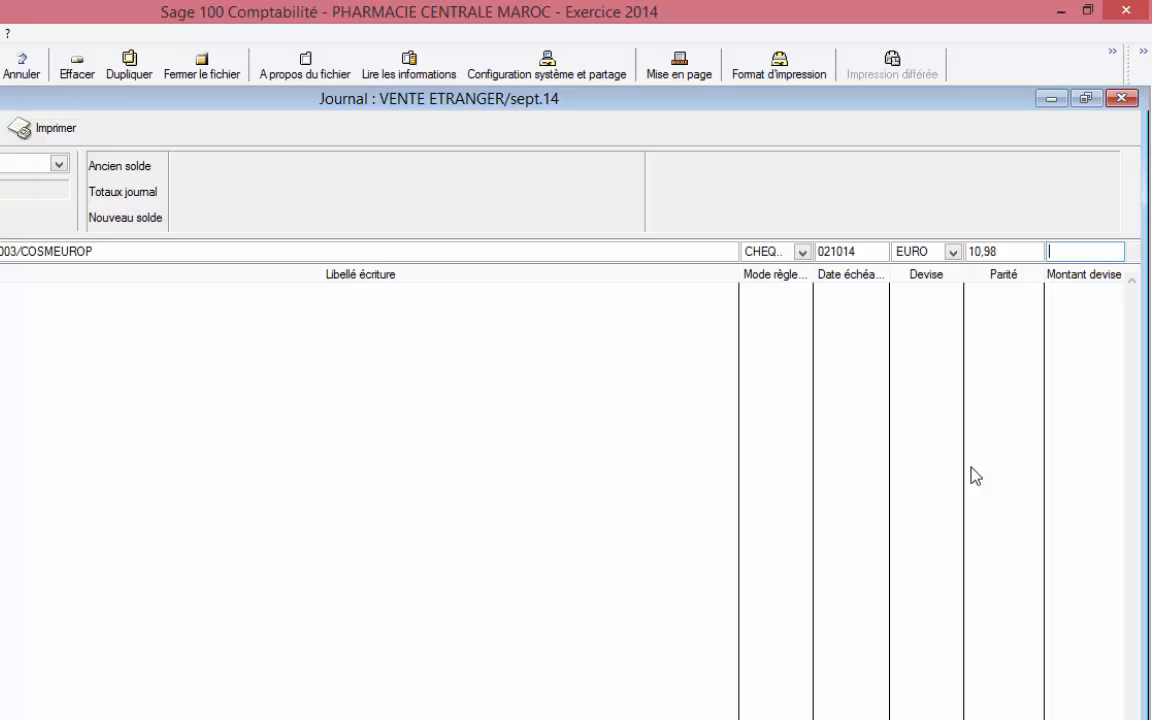
text(2500)
key(Tab)
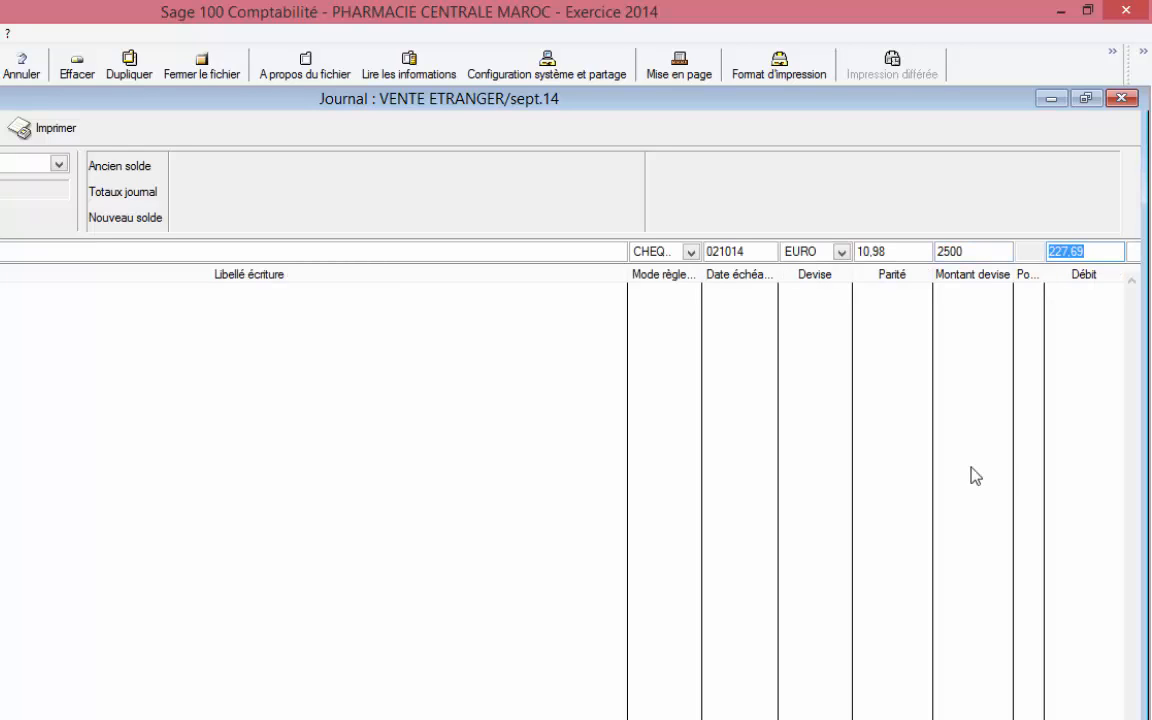
key(Return)
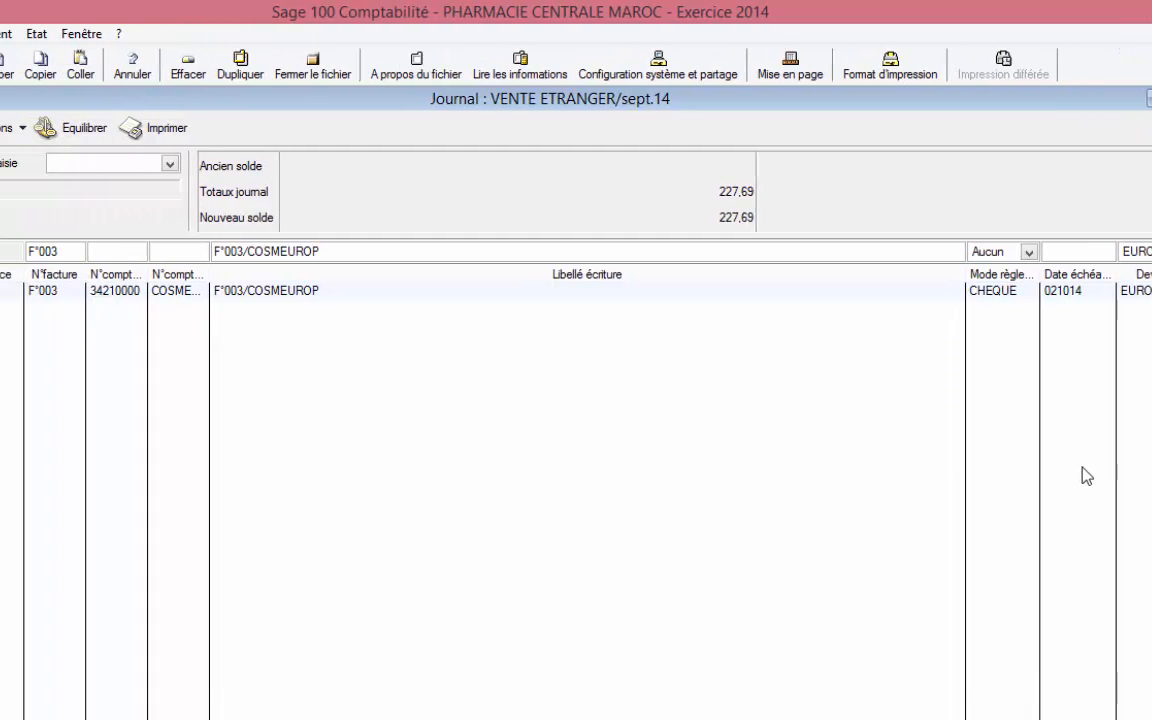
- Begin the counterpart line on day 02 with general account 7122
text(02)
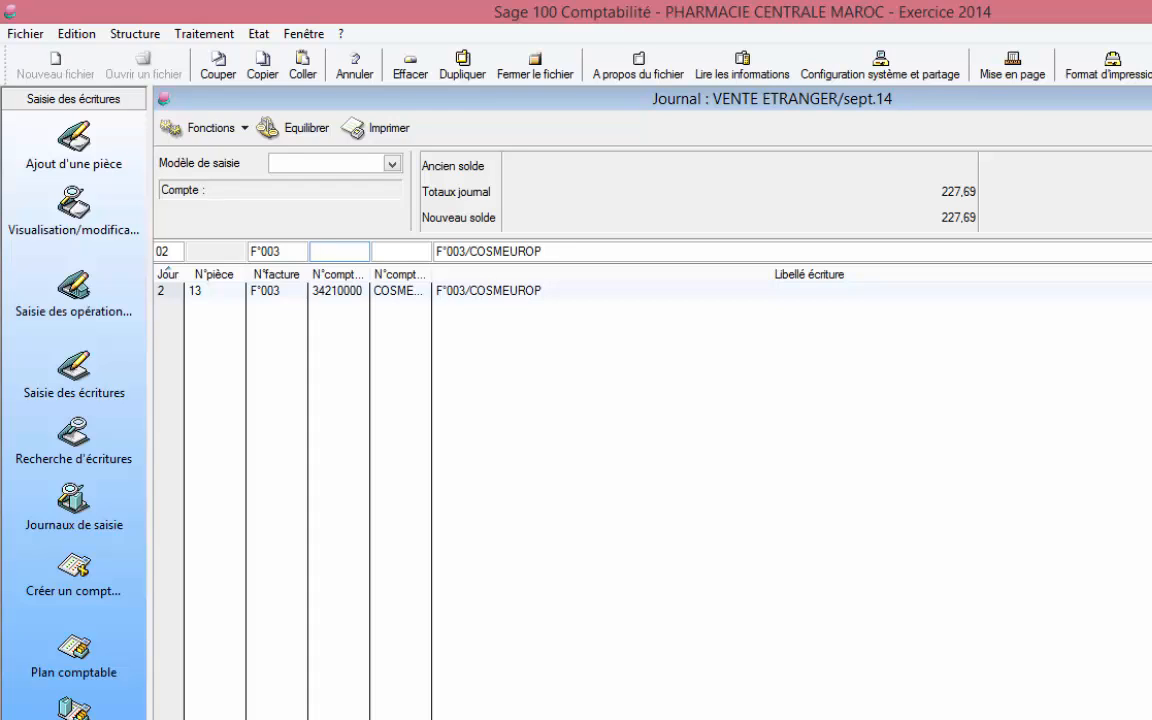
text(7122)
key(Tab)
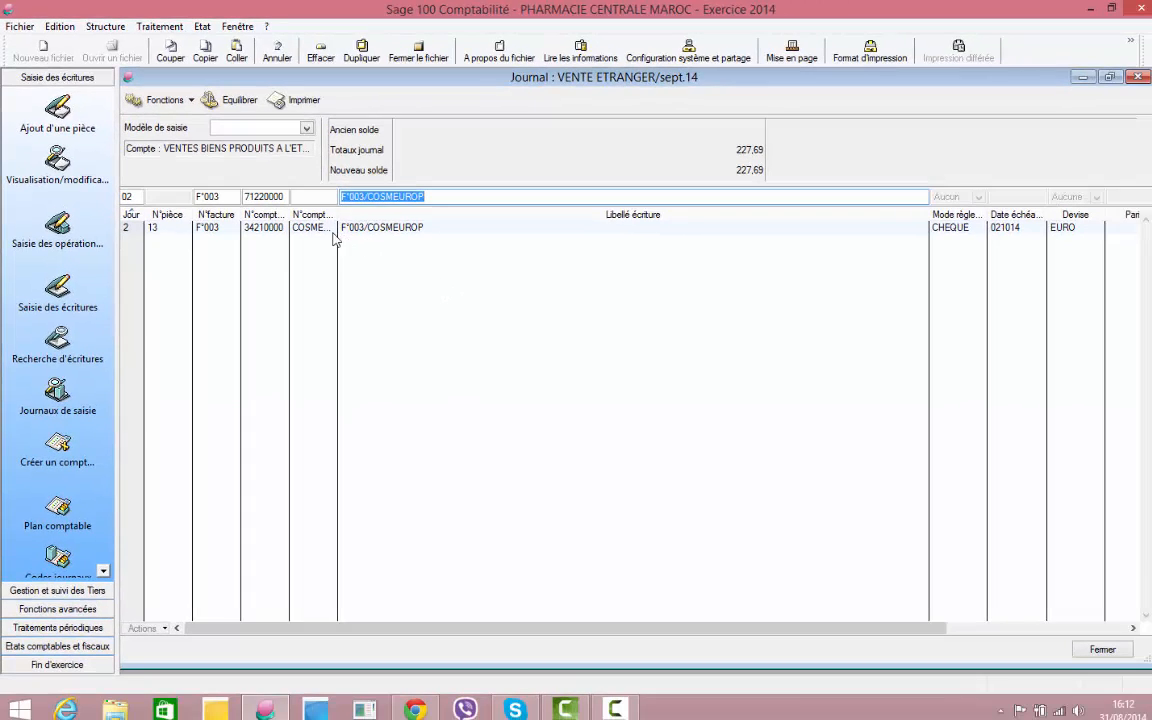
click(256, 197)
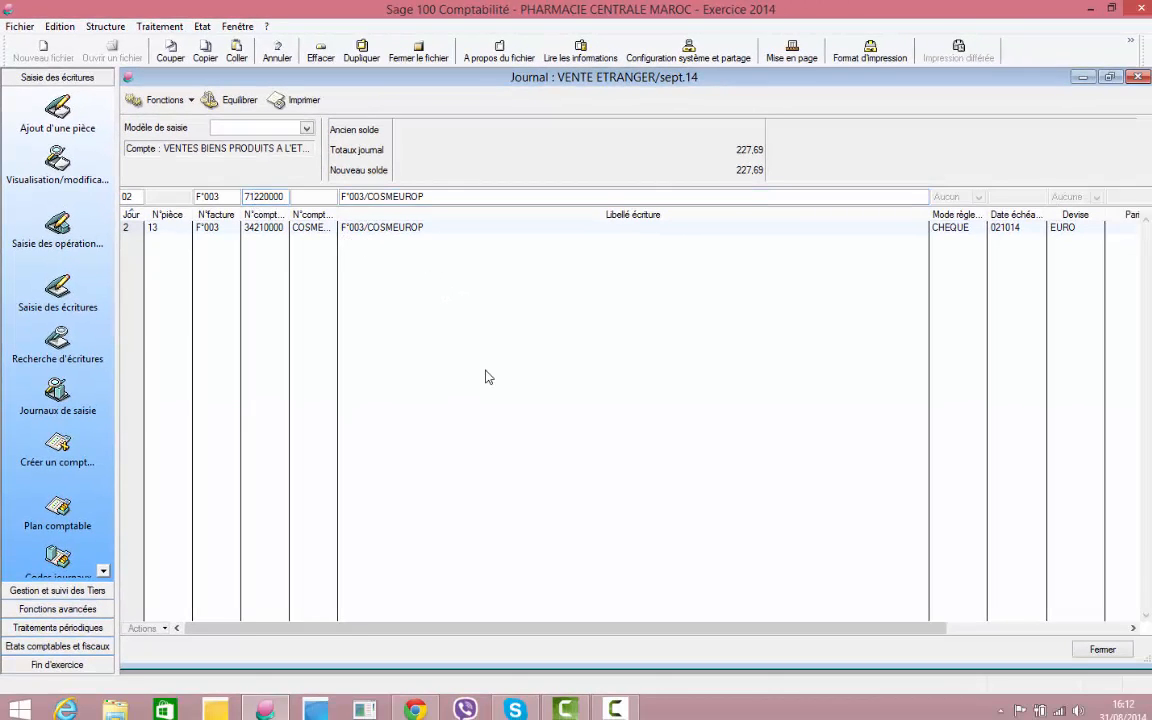
key(BackSpace)
key(Tab)
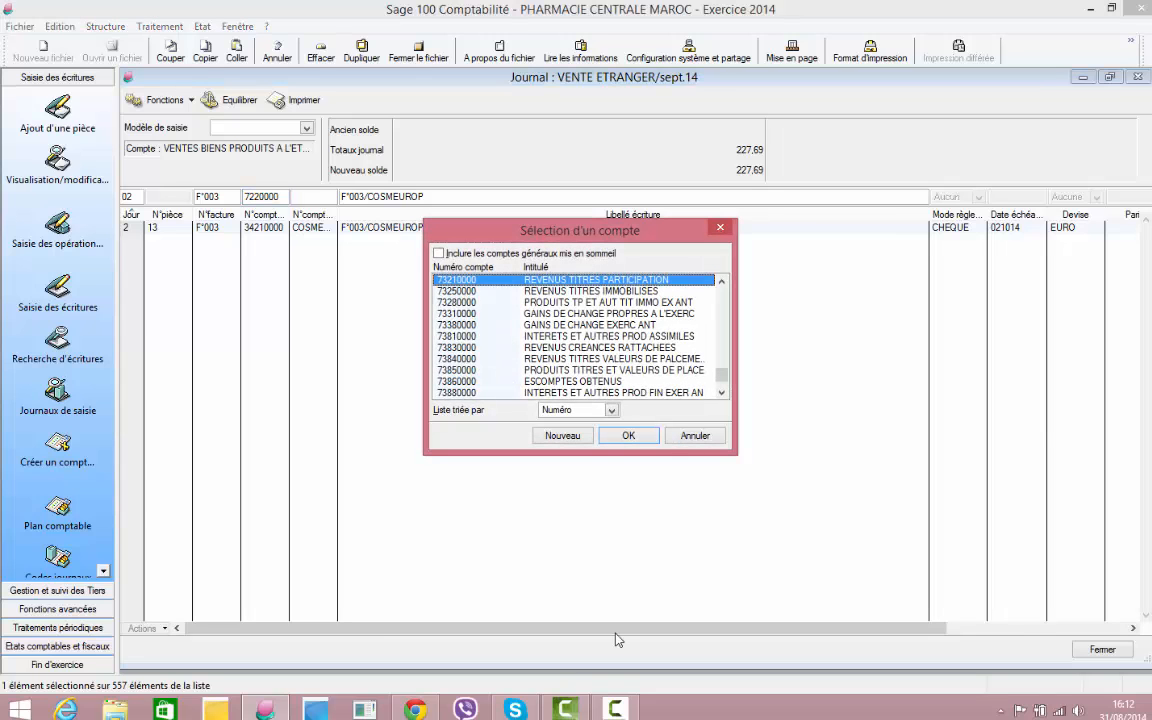
key(Down)
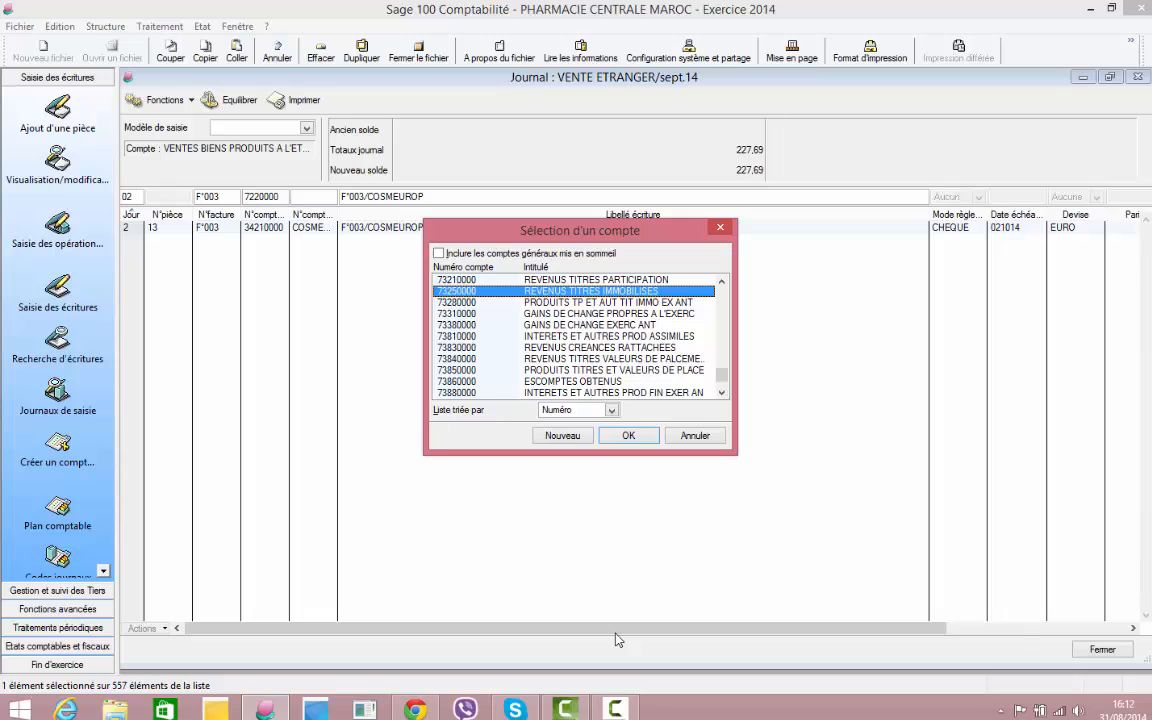
key(Up)
key(Up)
key(Up)
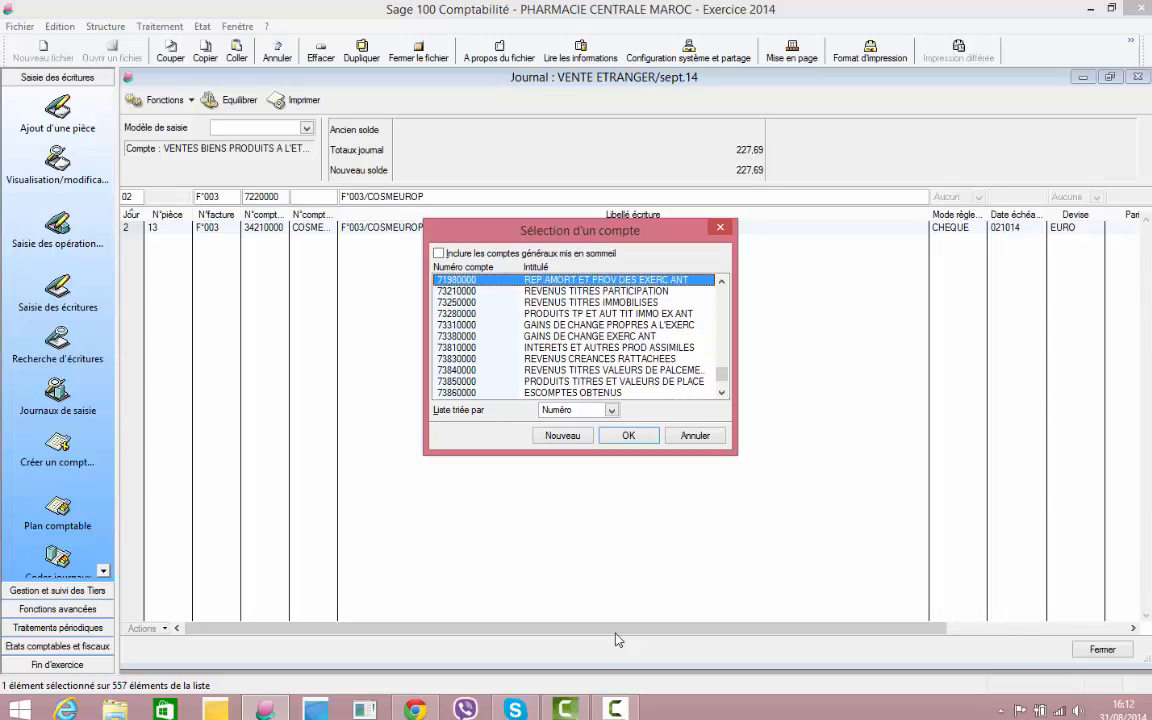
key(Up)
key(Up)
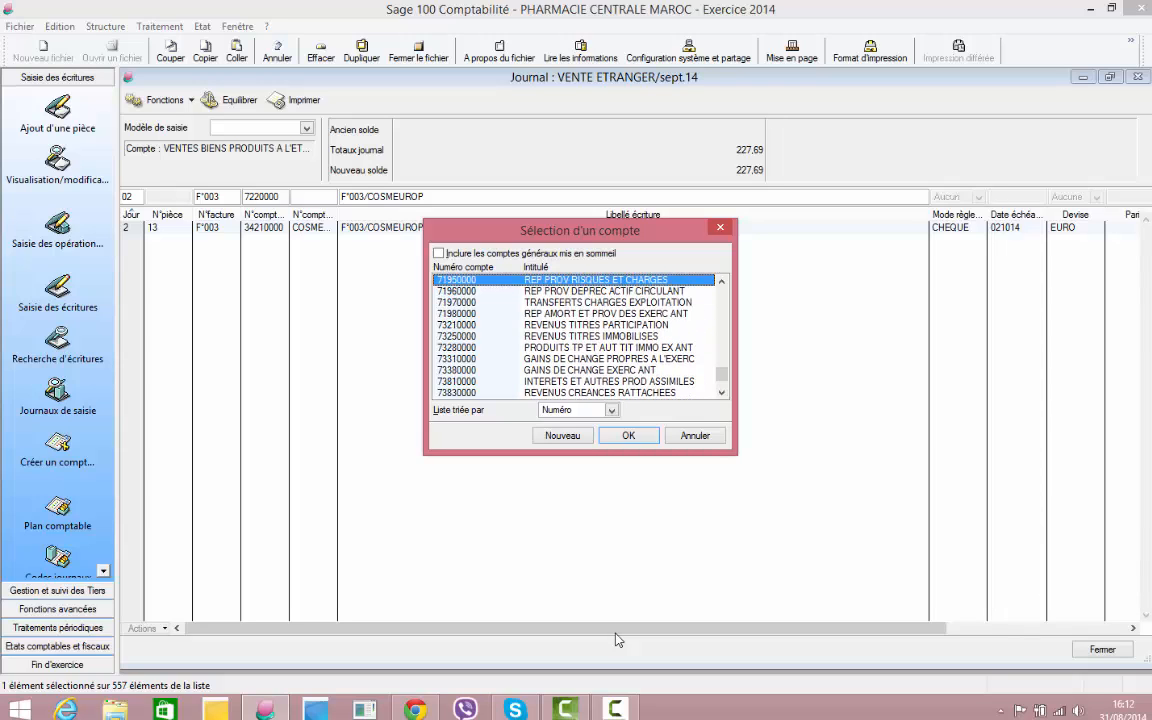
key(Down)
key(Down)
key(Down)
key(Down)
key(Down)
key(Down)
key(Down)
key(Down)
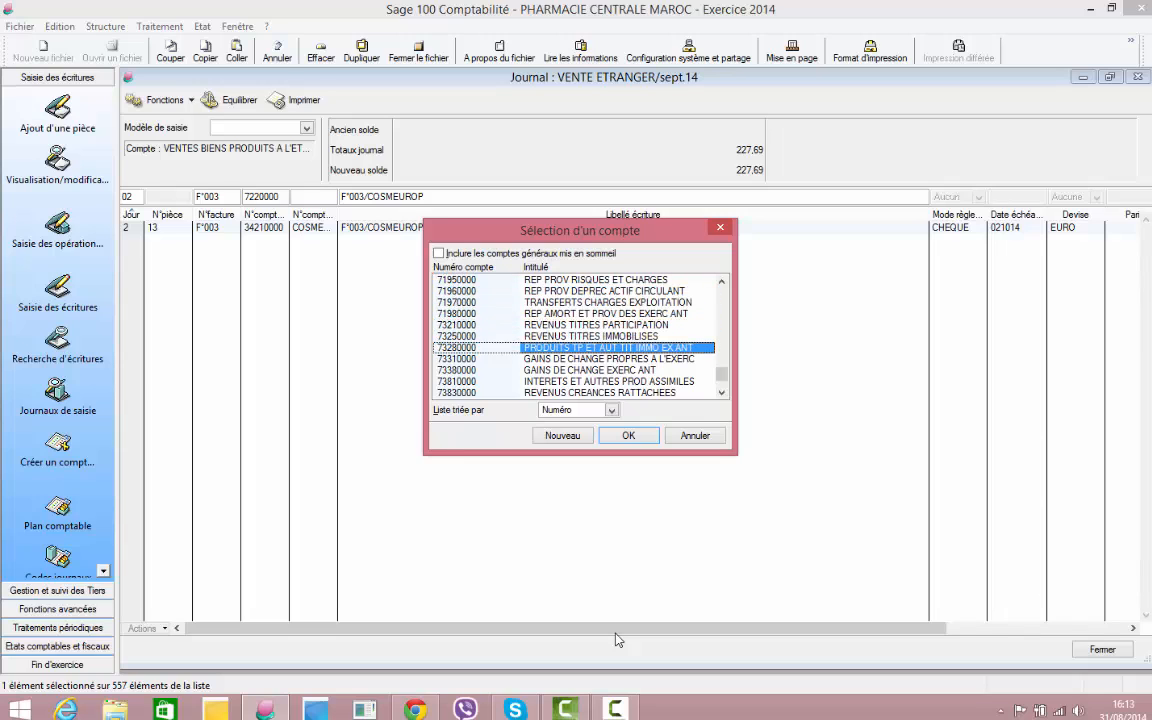
key(Down)
key(Down)
key(Down)
key(Down)
key(Down)
key(Down)
key(Down)
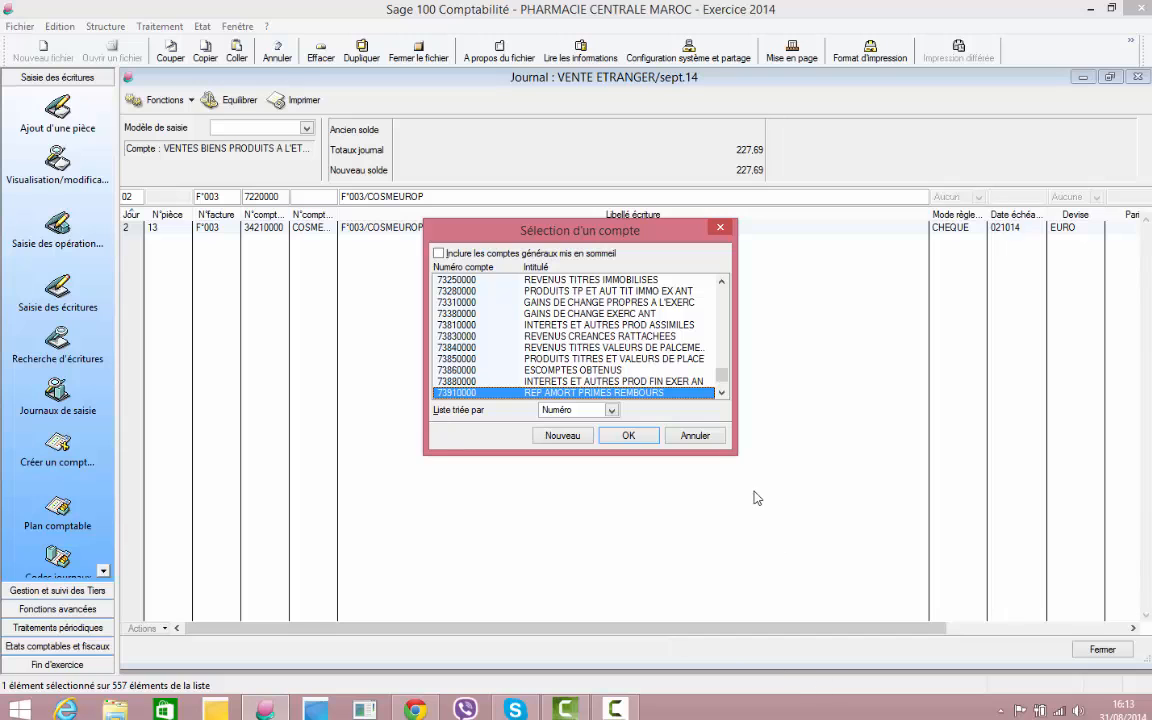
click(695, 437)
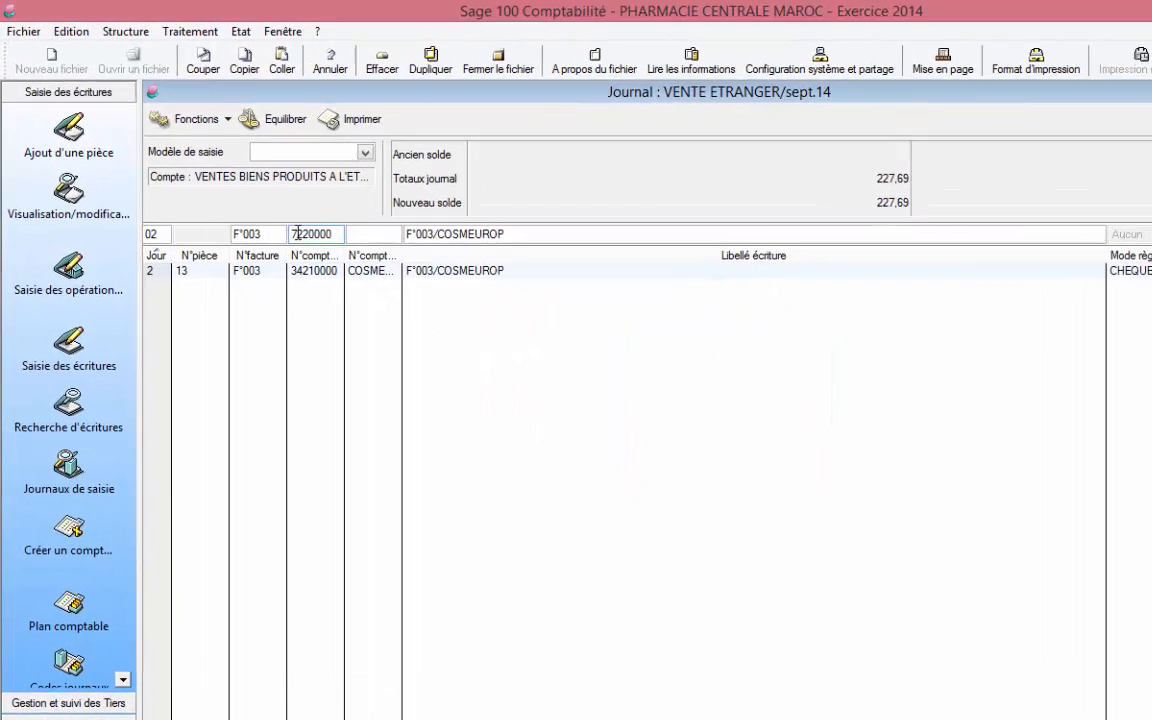
key(Tab)
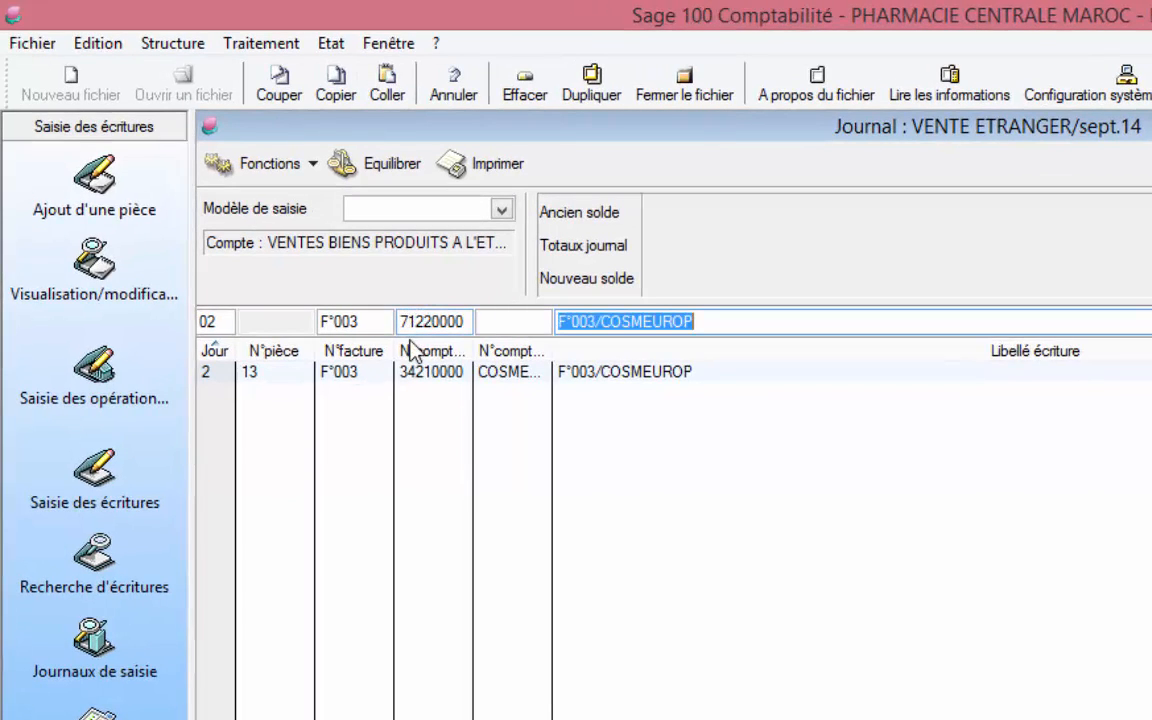
- Set the counterpart line's general account to 7113 and record the line with the proposed credit amount
click(463, 328)
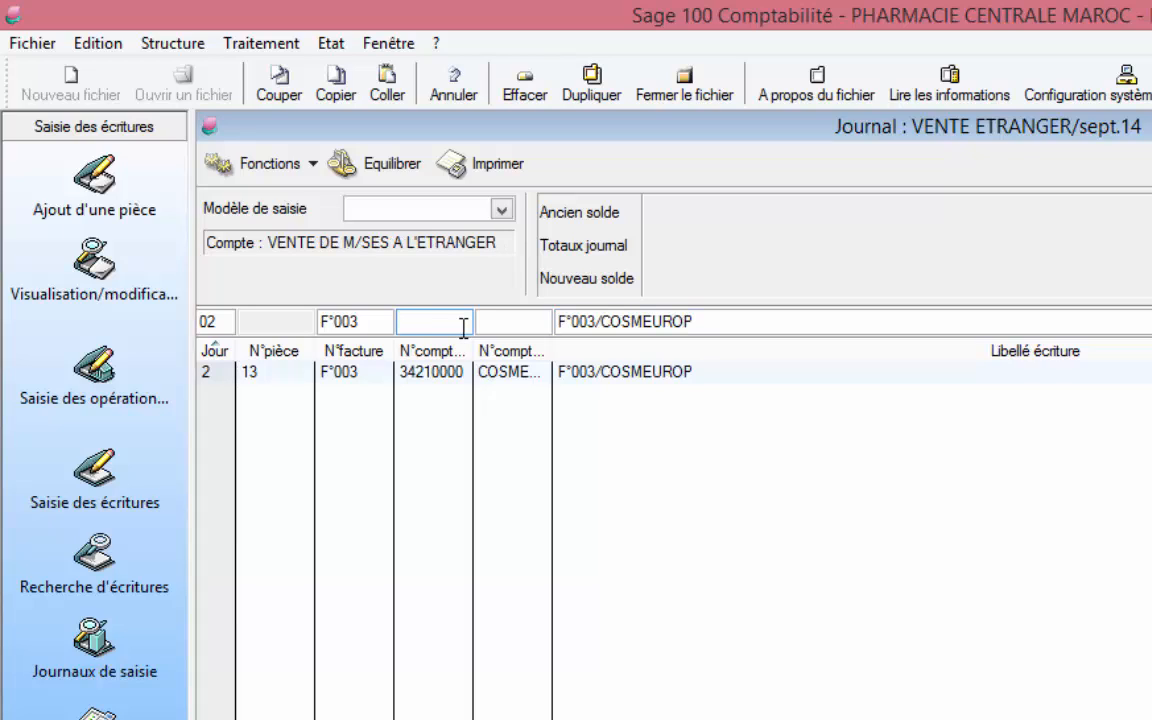
text(7113)
key(Tab)
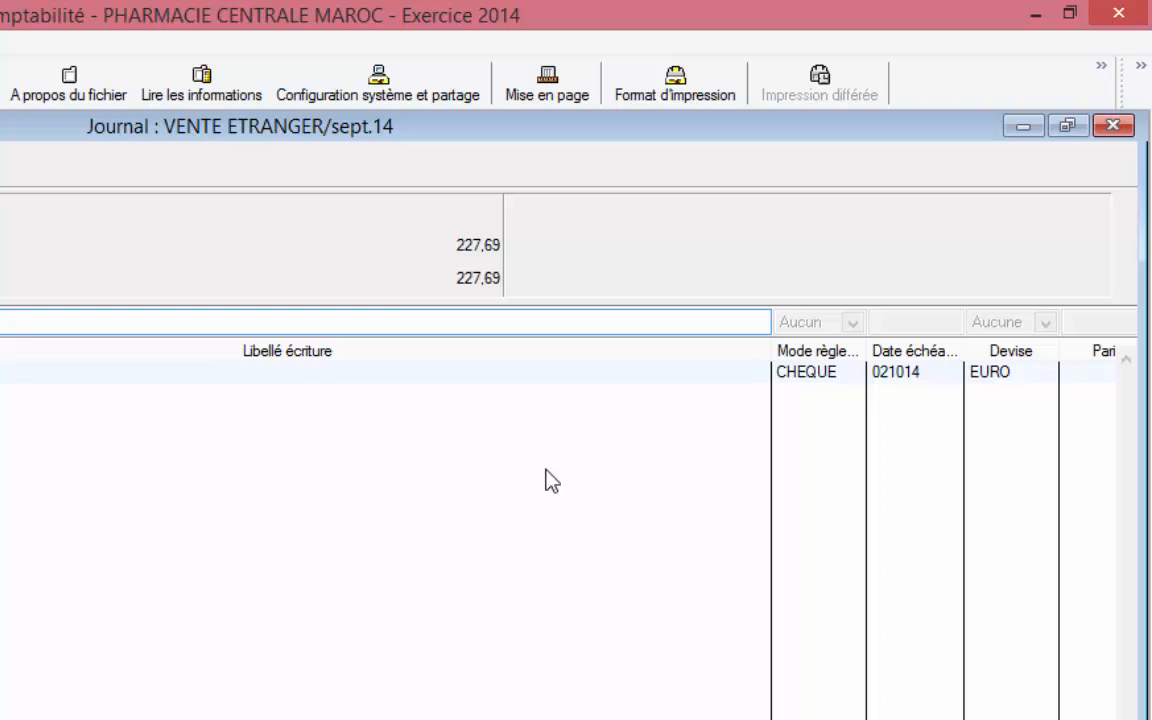
key(Tab)
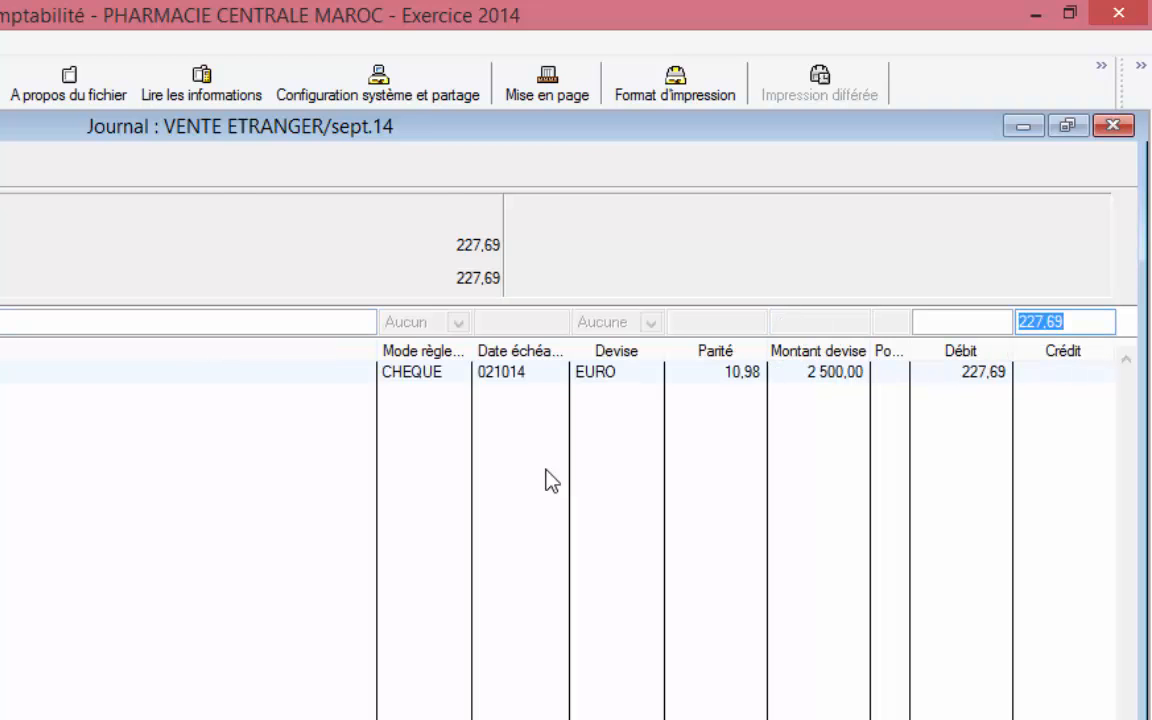
key(Return)
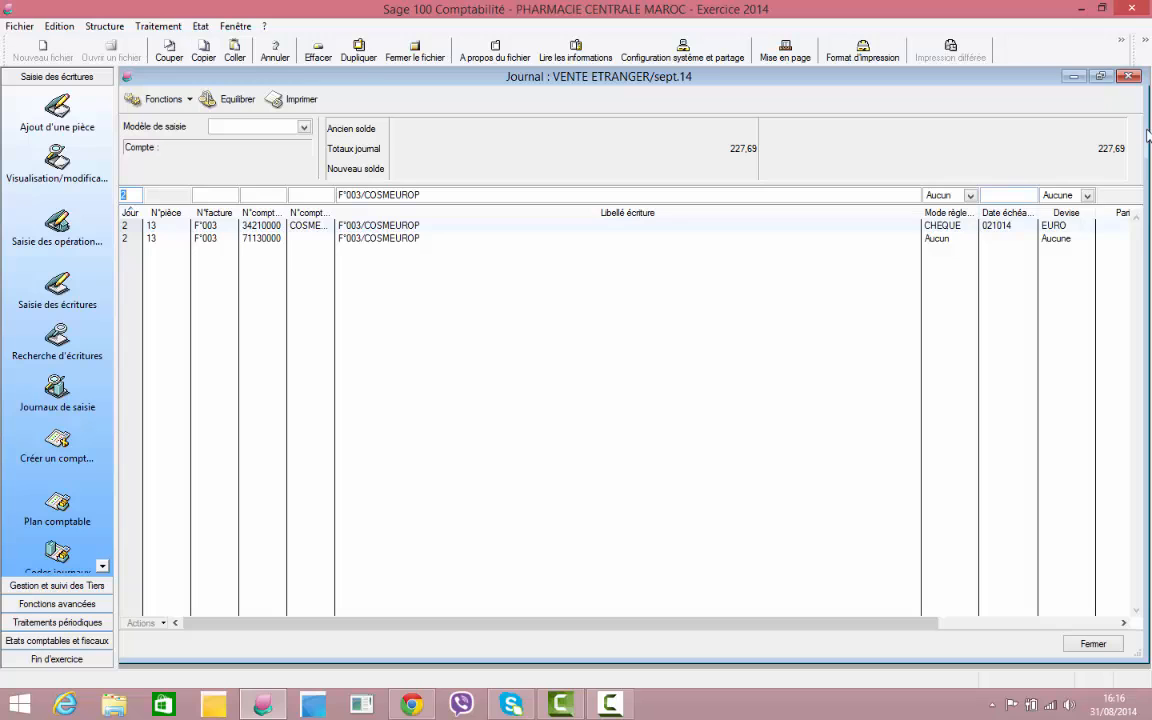
- Close the VENTE ETRANGER journal and open the assistant for revaluing foreign-currency debts and receivables
click(1127, 75)
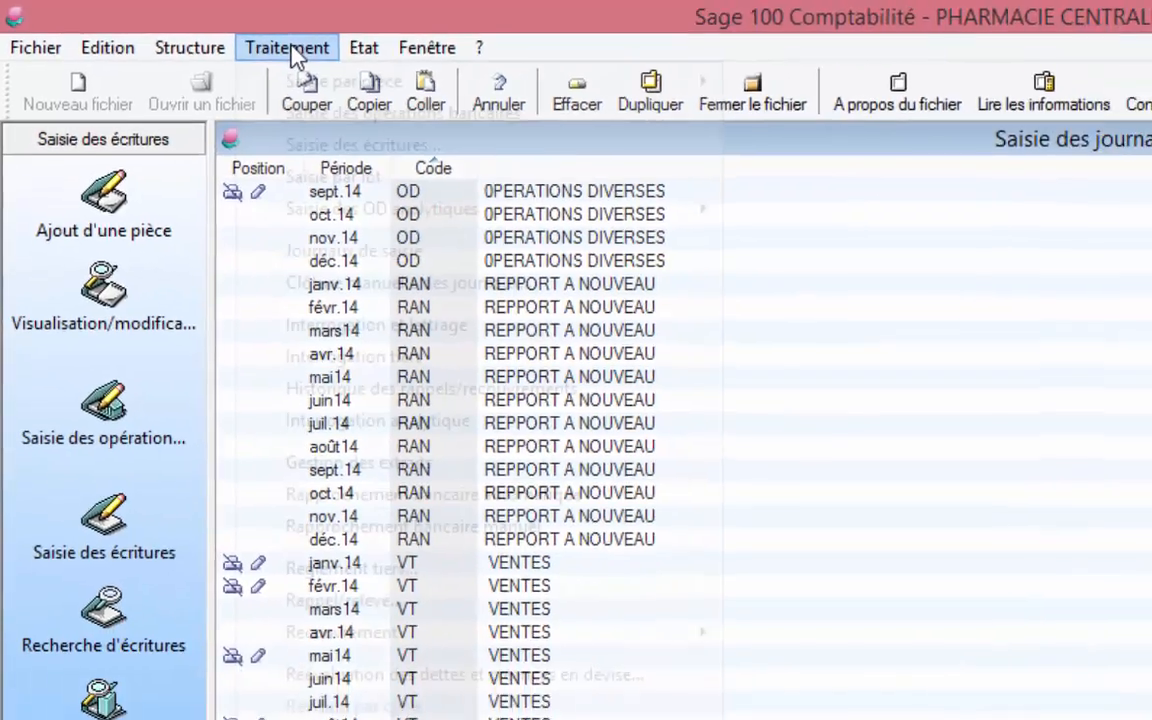
click(336, 58)
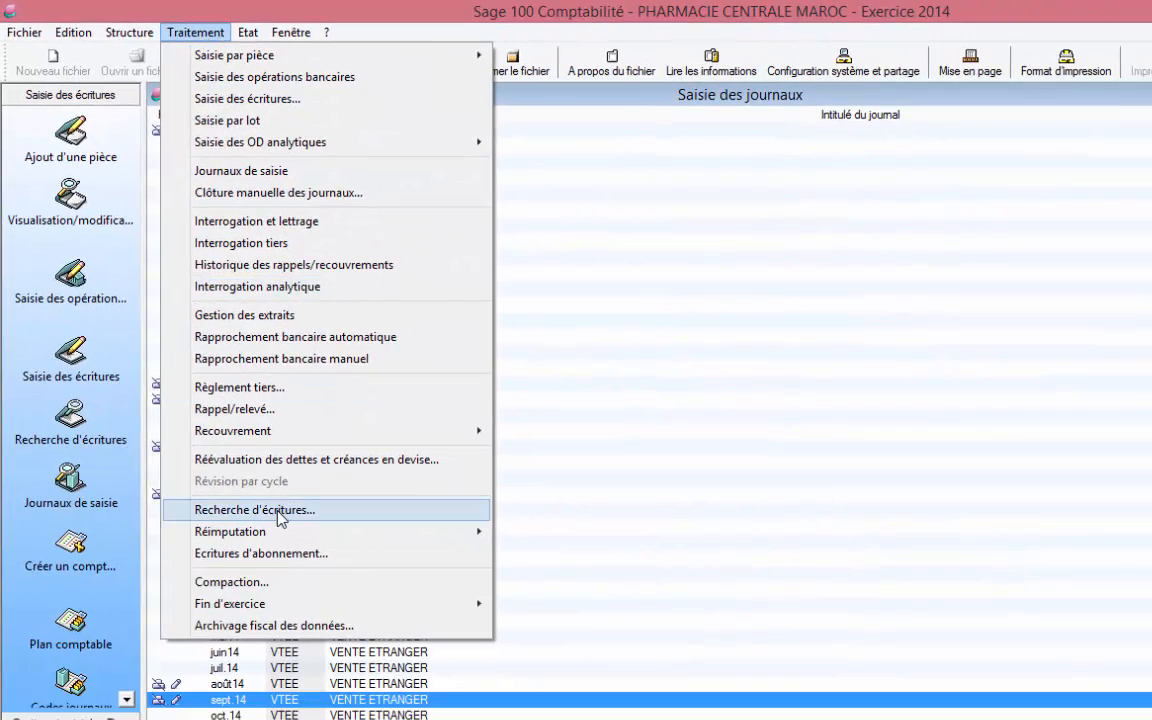
click(287, 460)
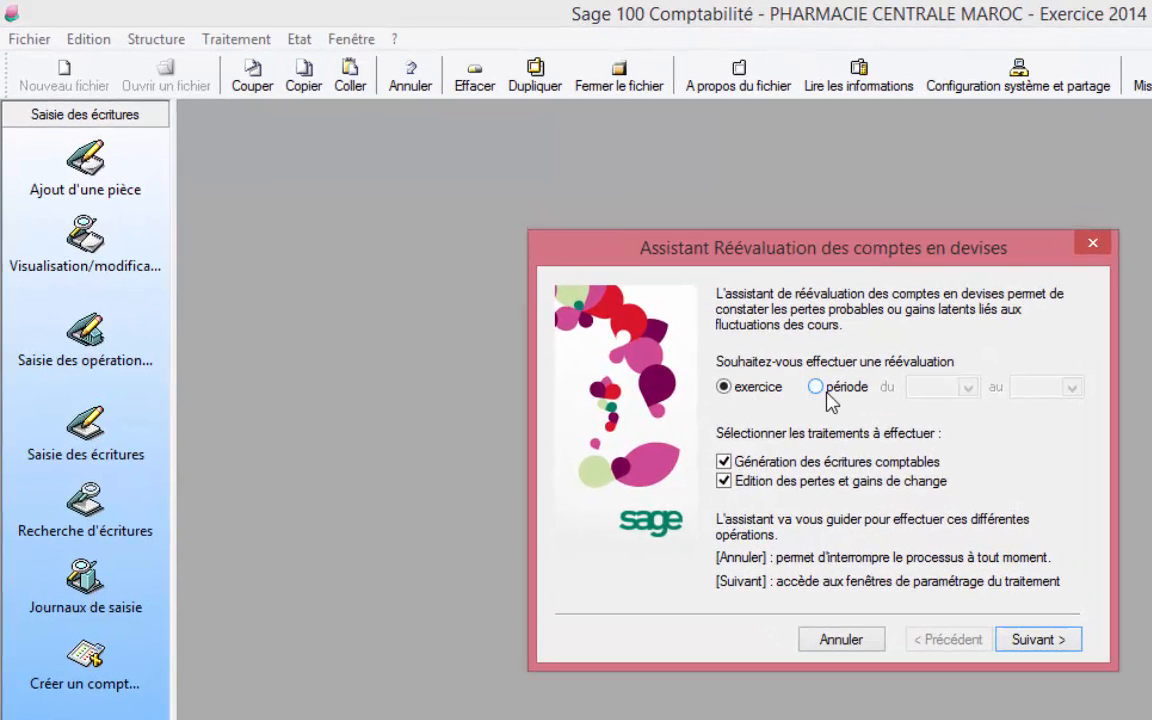
- Set the revaluation to a period from 01/09/14 to 31/10/14 and continue to the account type selection
click(824, 390)
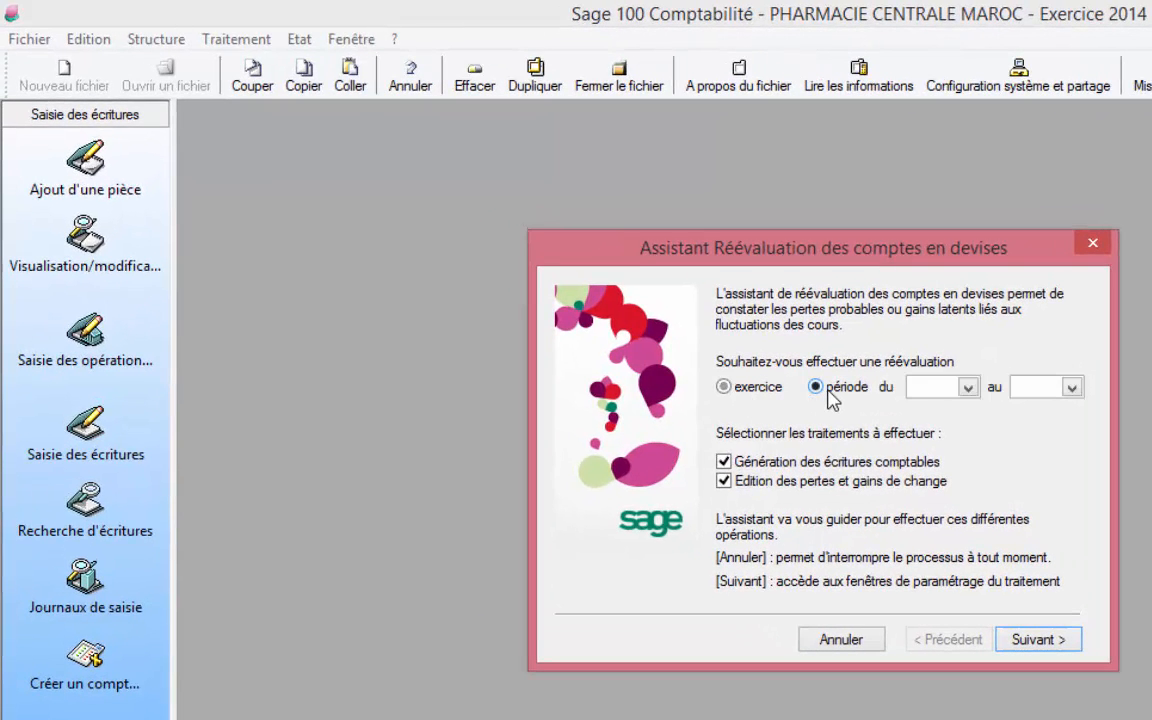
click(968, 388)
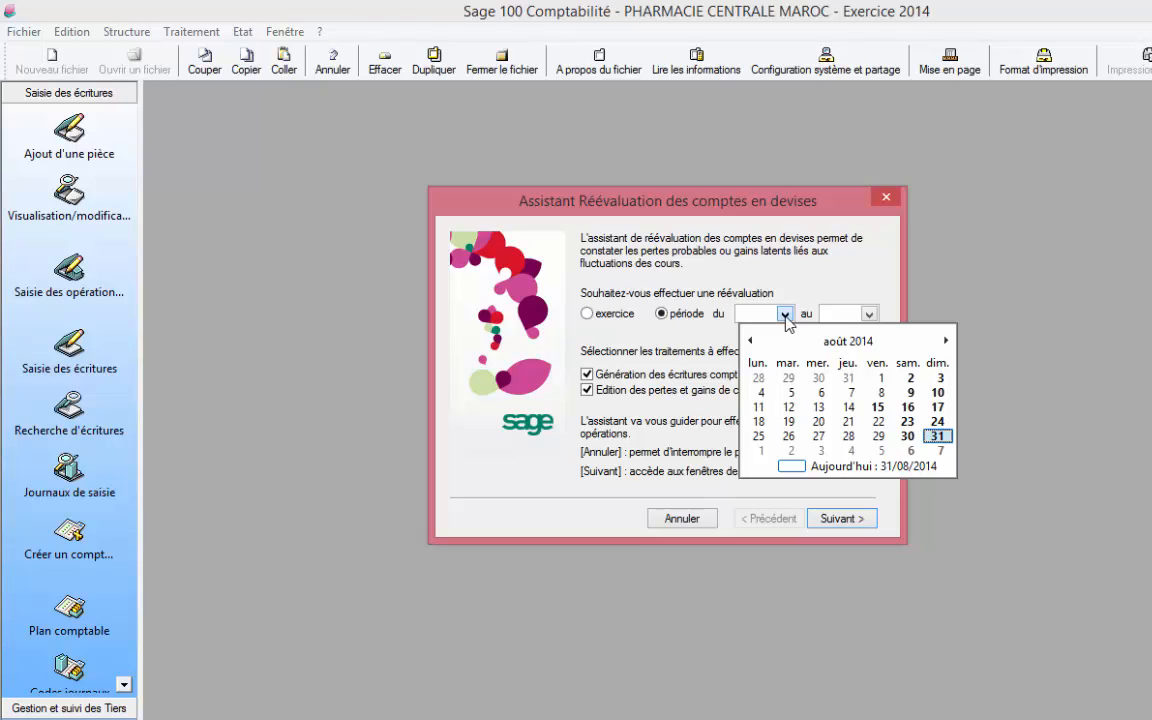
click(946, 341)
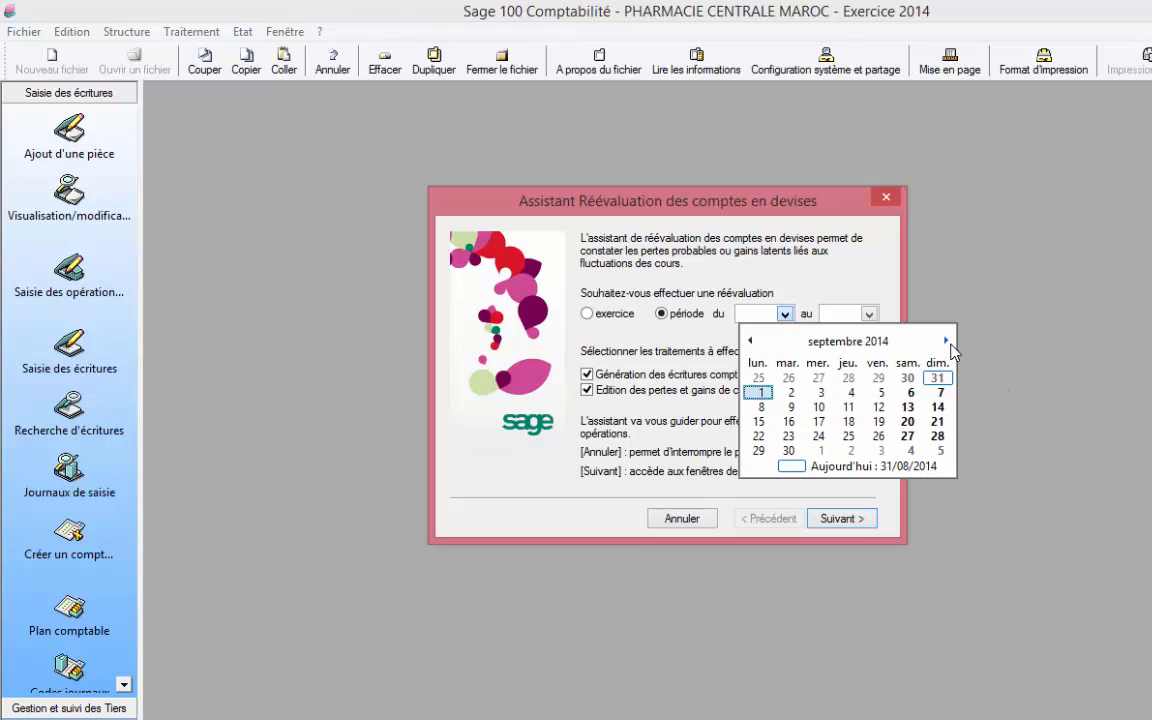
click(761, 392)
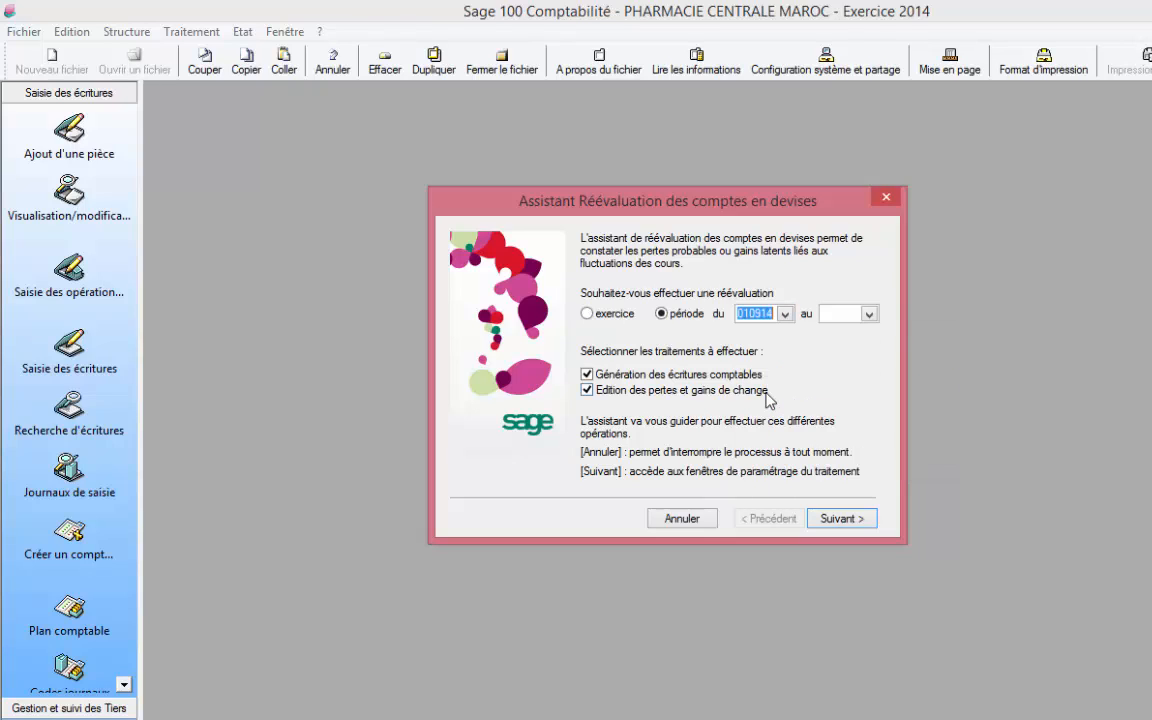
click(869, 318)
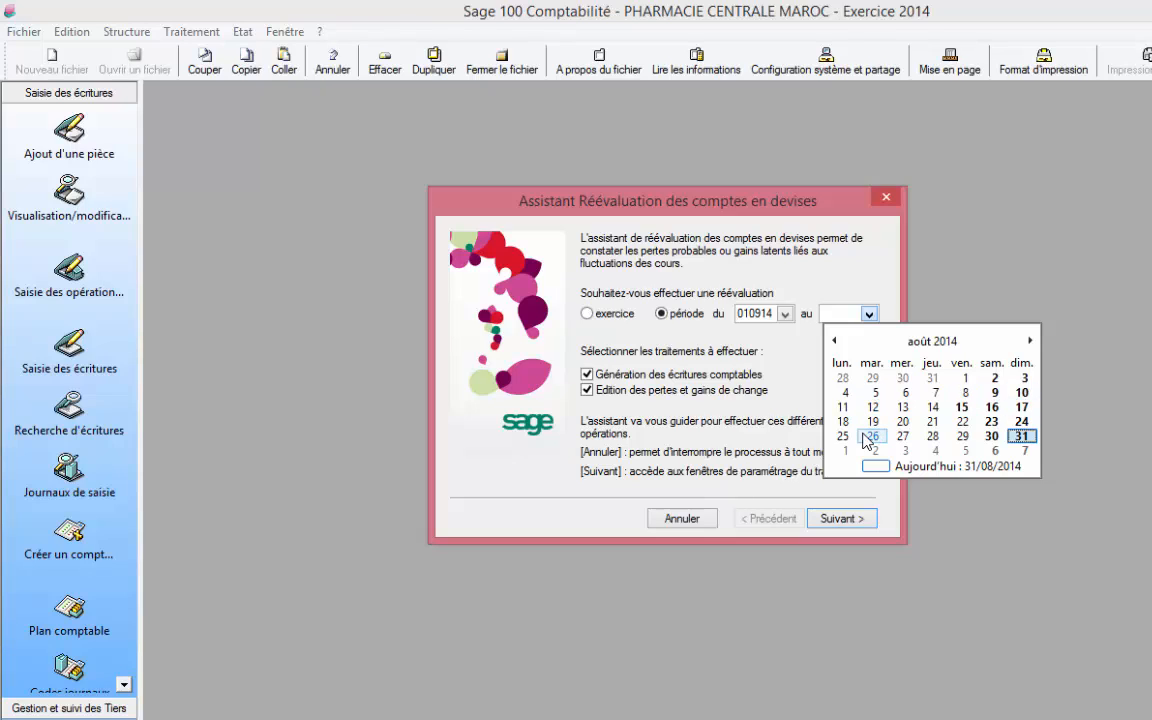
click(1029, 342)
click(1029, 342)
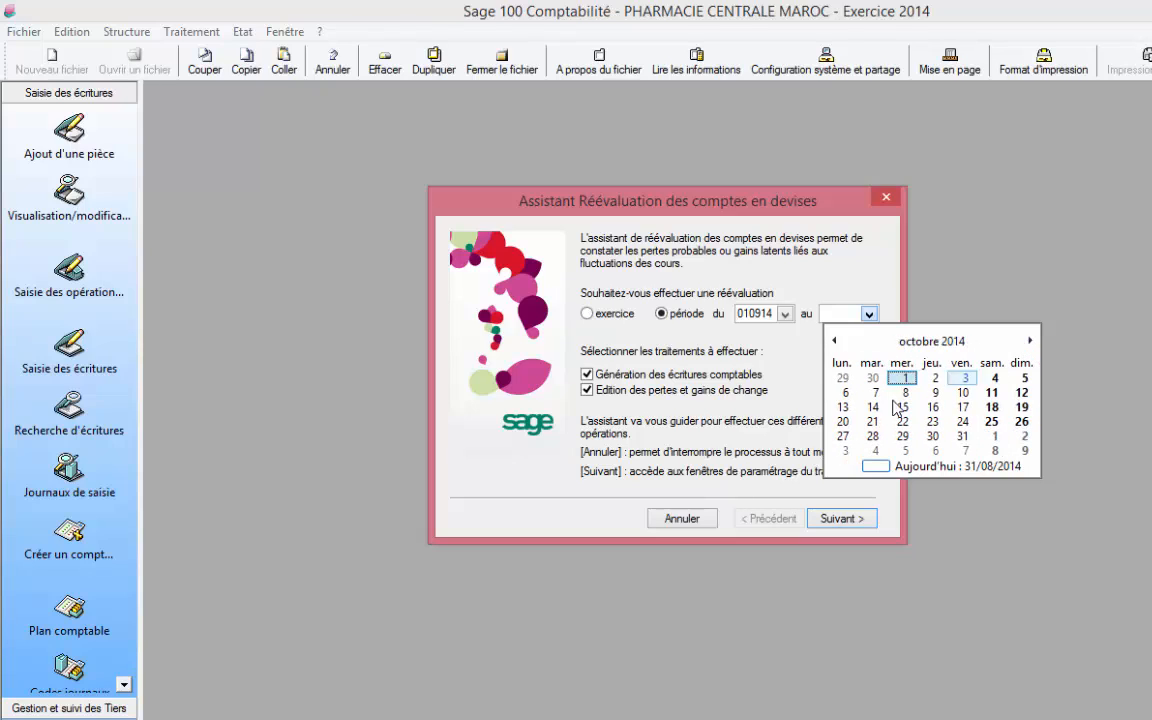
click(963, 437)
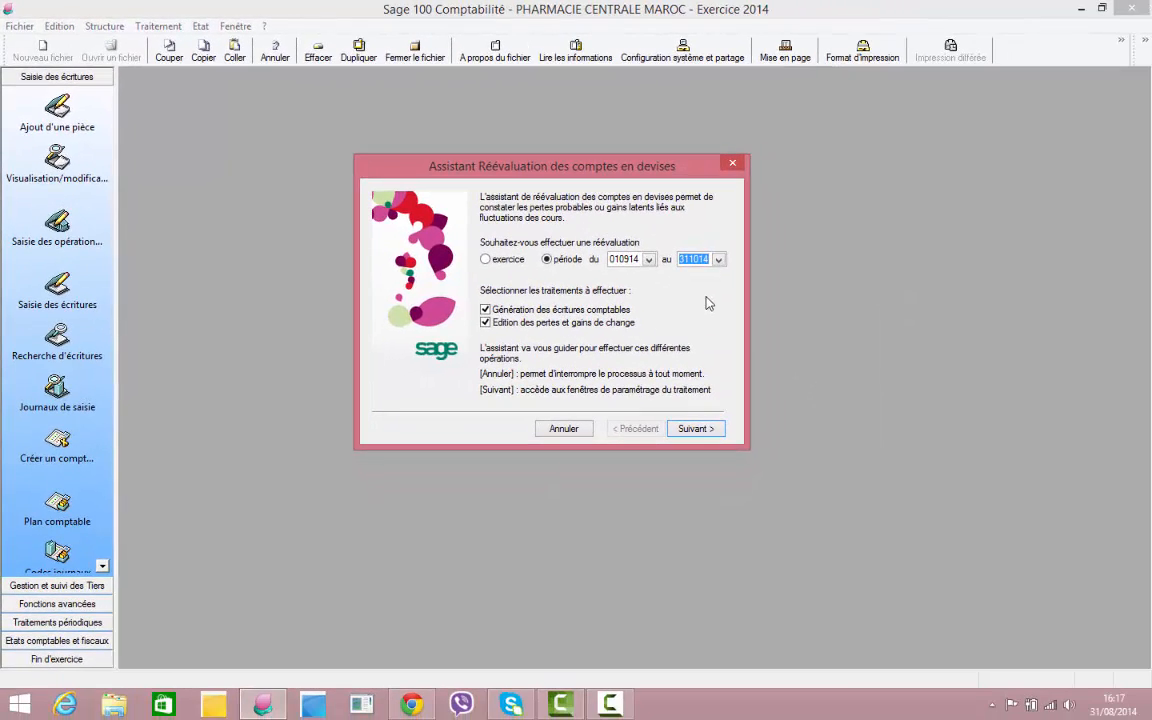
click(690, 428)
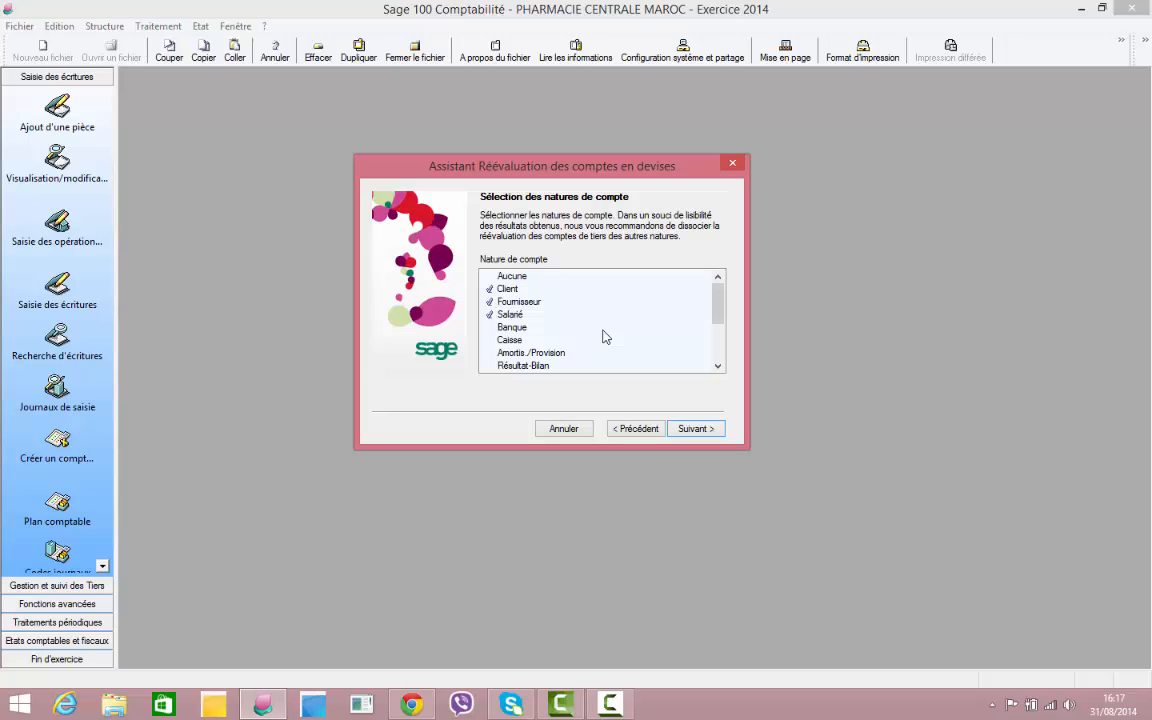
- Exclude the Salarié and Fournisseur account types from the revaluation and continue to the journal selection
click(510, 314)
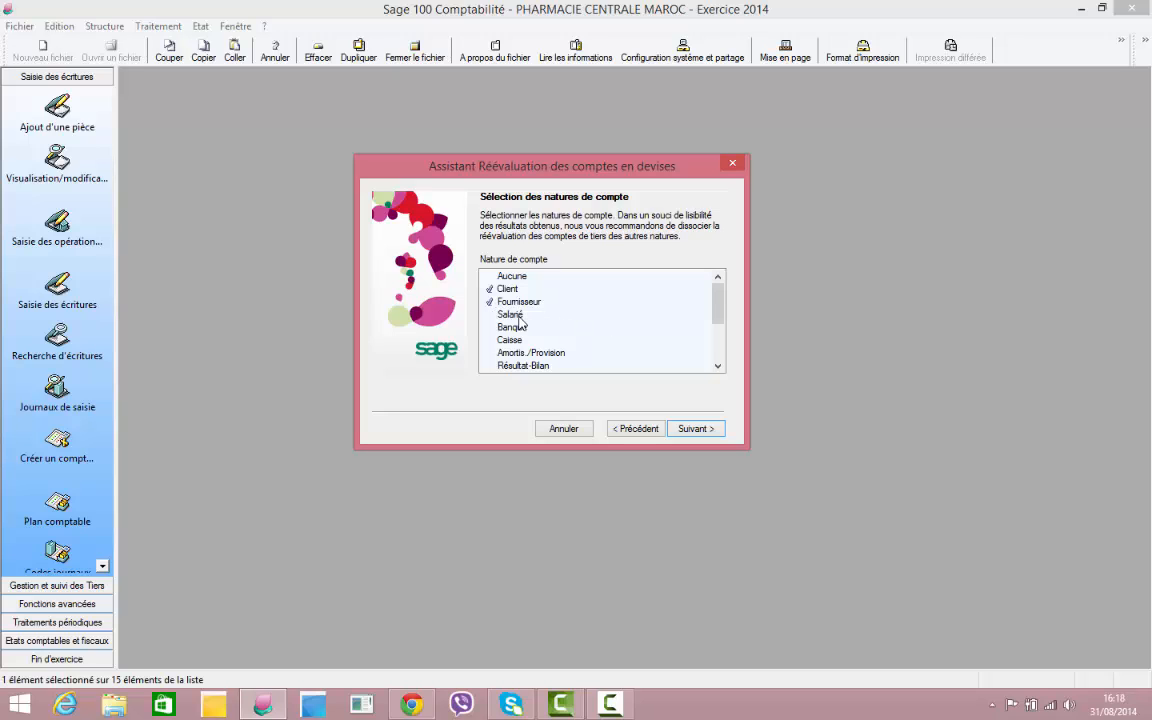
click(510, 302)
click(695, 429)
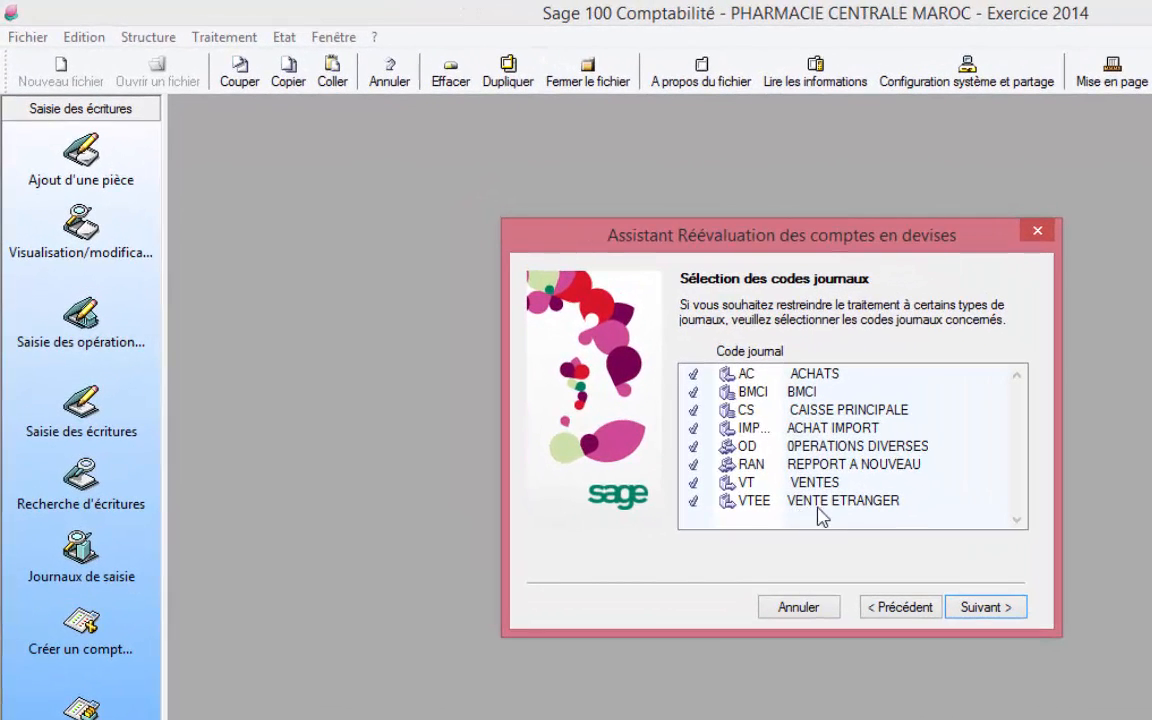
- Exclude every journal except VTEE VENTE ETRANGER from the revaluation and continue to the currency selection
click(743, 481)
click(735, 466)
click(731, 448)
click(728, 430)
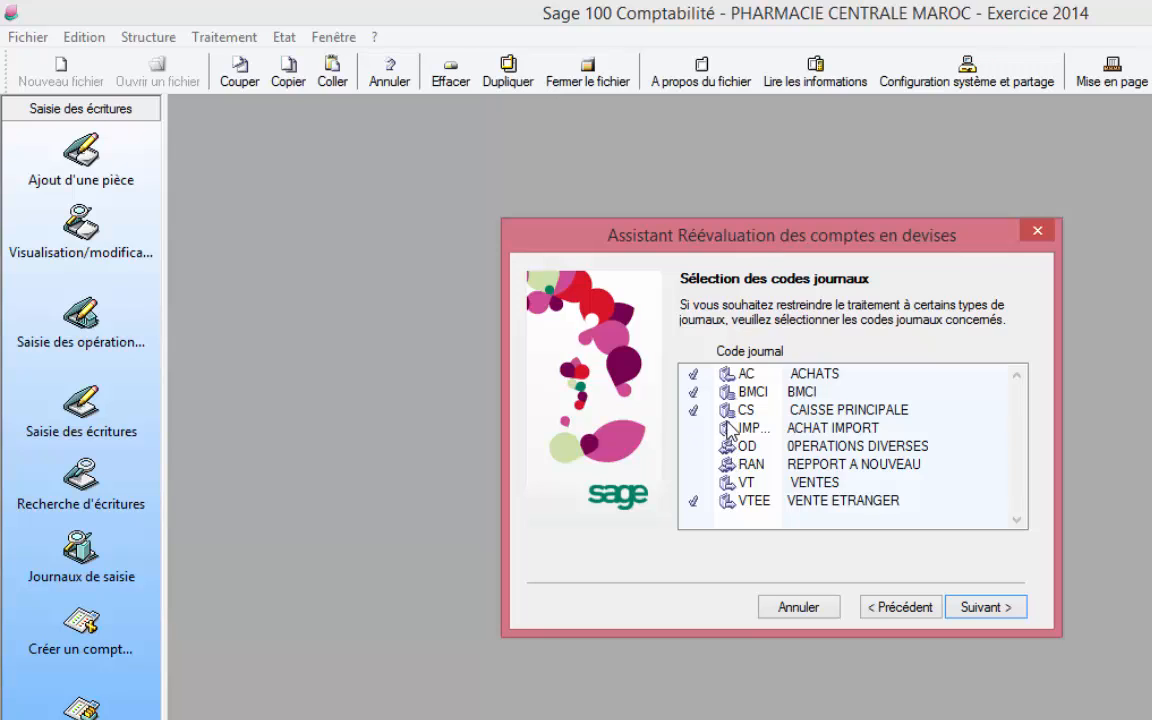
click(728, 410)
click(727, 392)
click(728, 375)
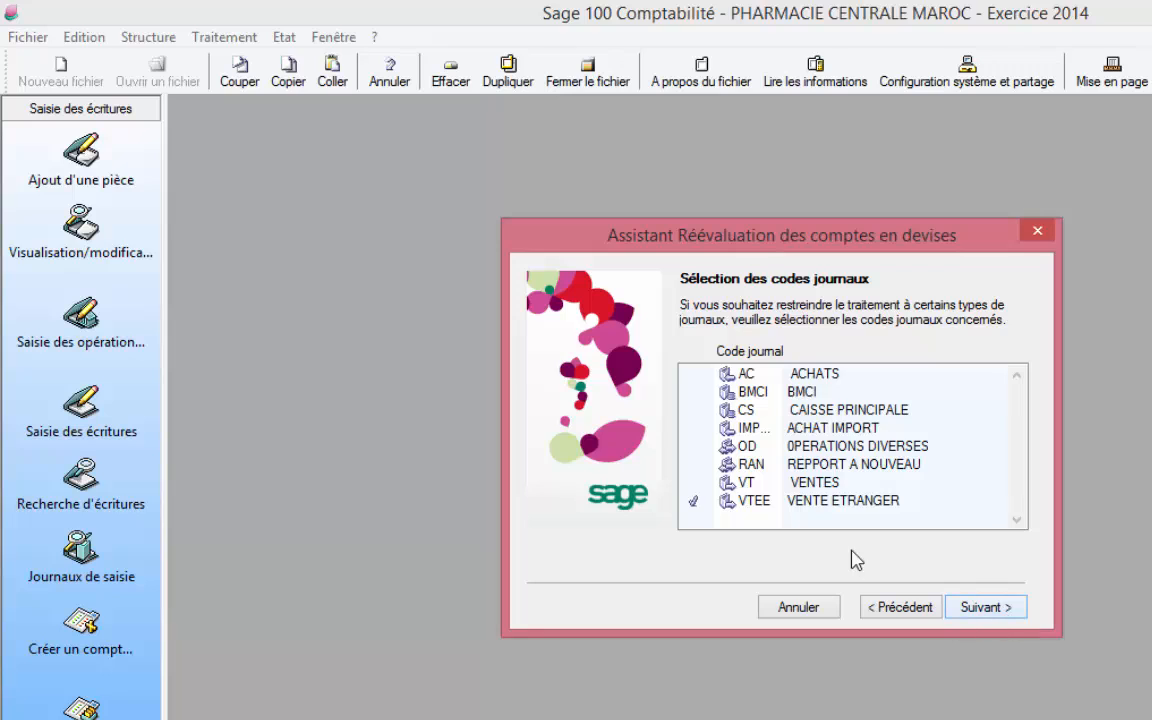
click(1001, 609)
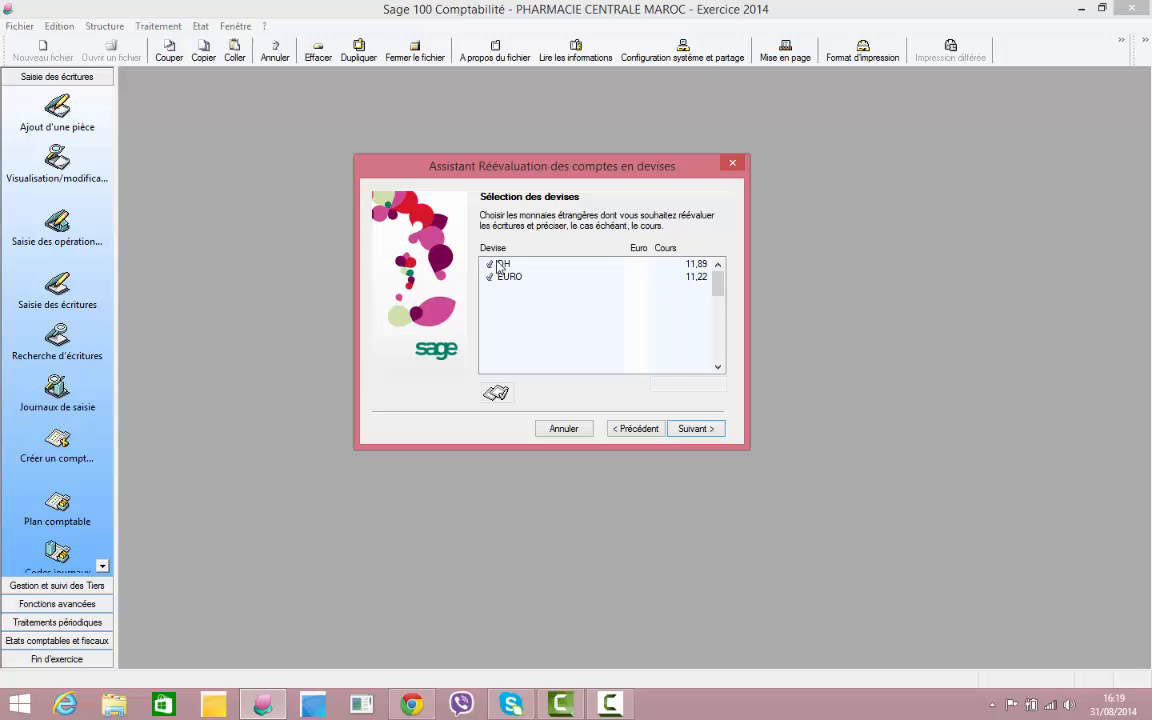
- Exclude the DH currency, set the EURO exchange rate to 11,88, and continue to the loss and gain entry settings
click(502, 264)
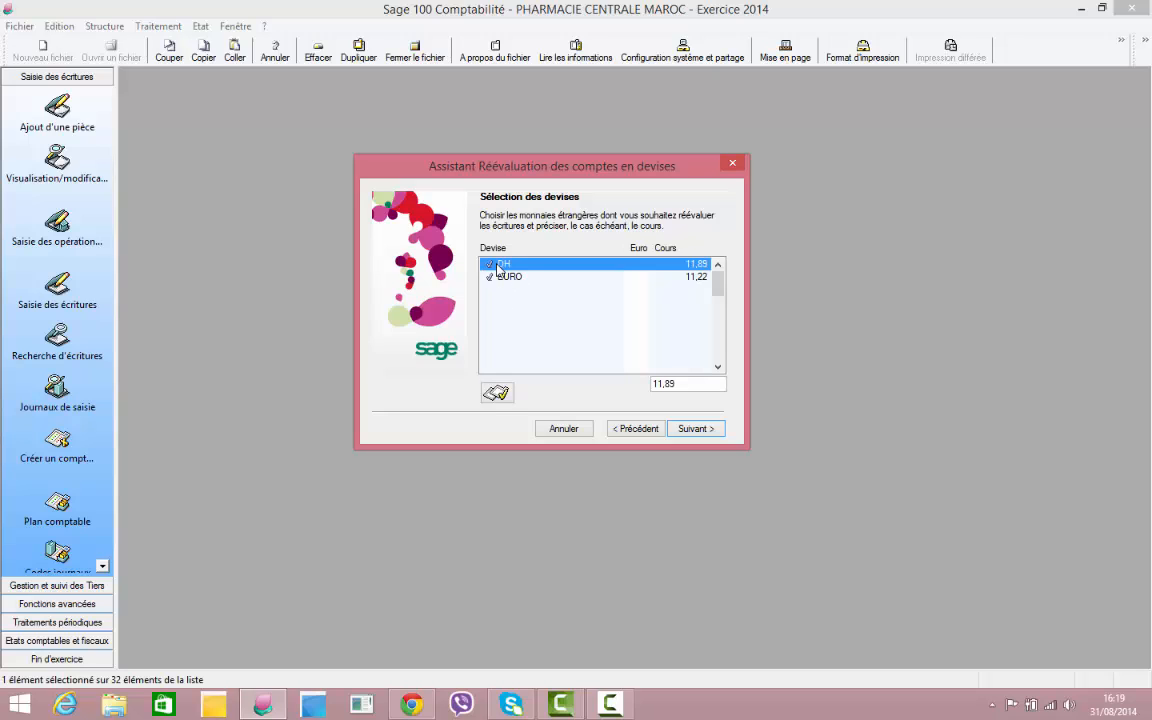
click(496, 393)
click(698, 280)
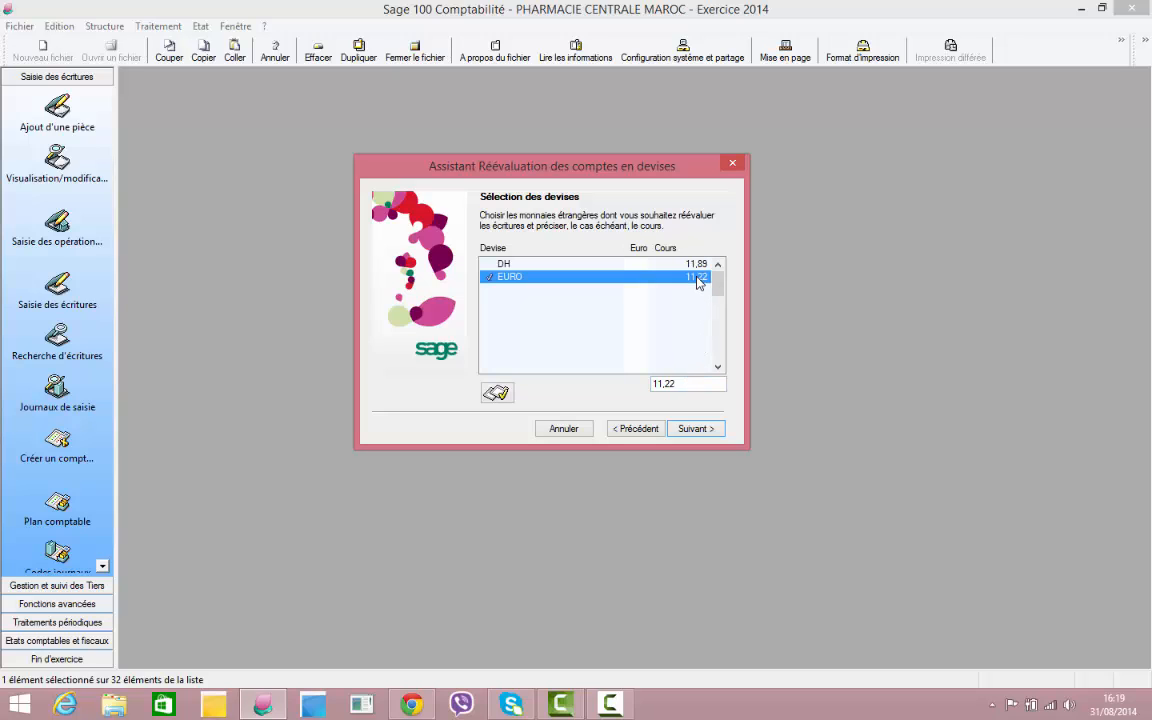
click(678, 383)
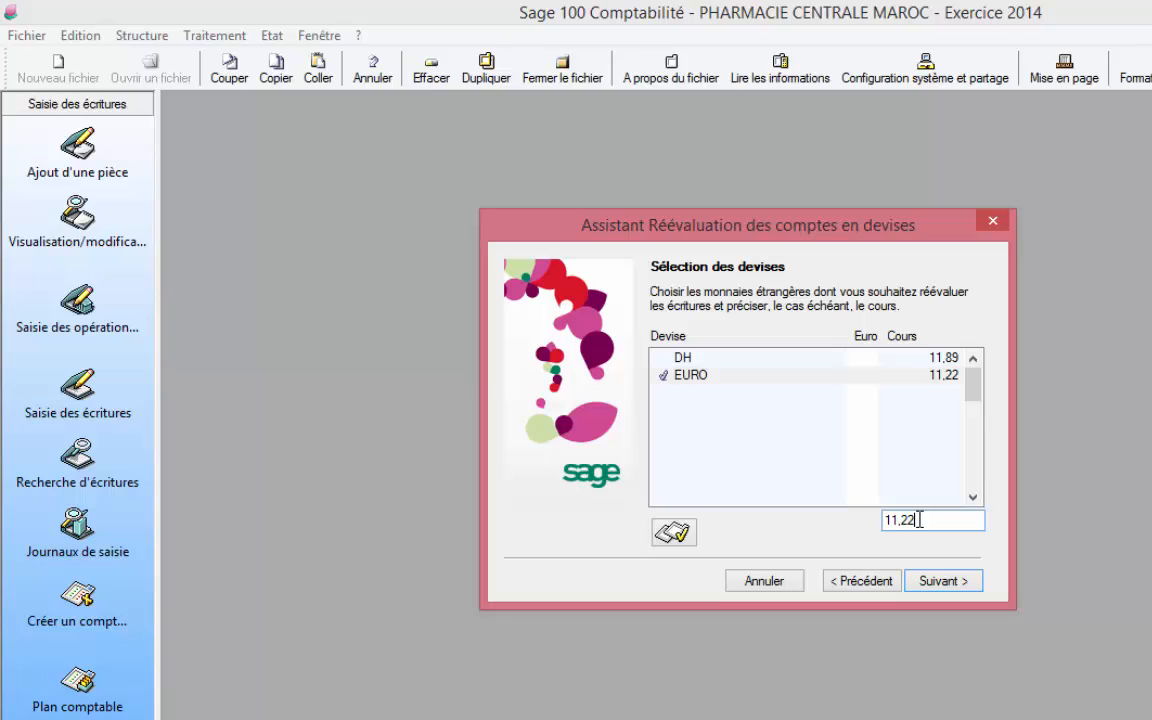
key(BackSpace)
key(BackSpace)
text(88)
key(Return)
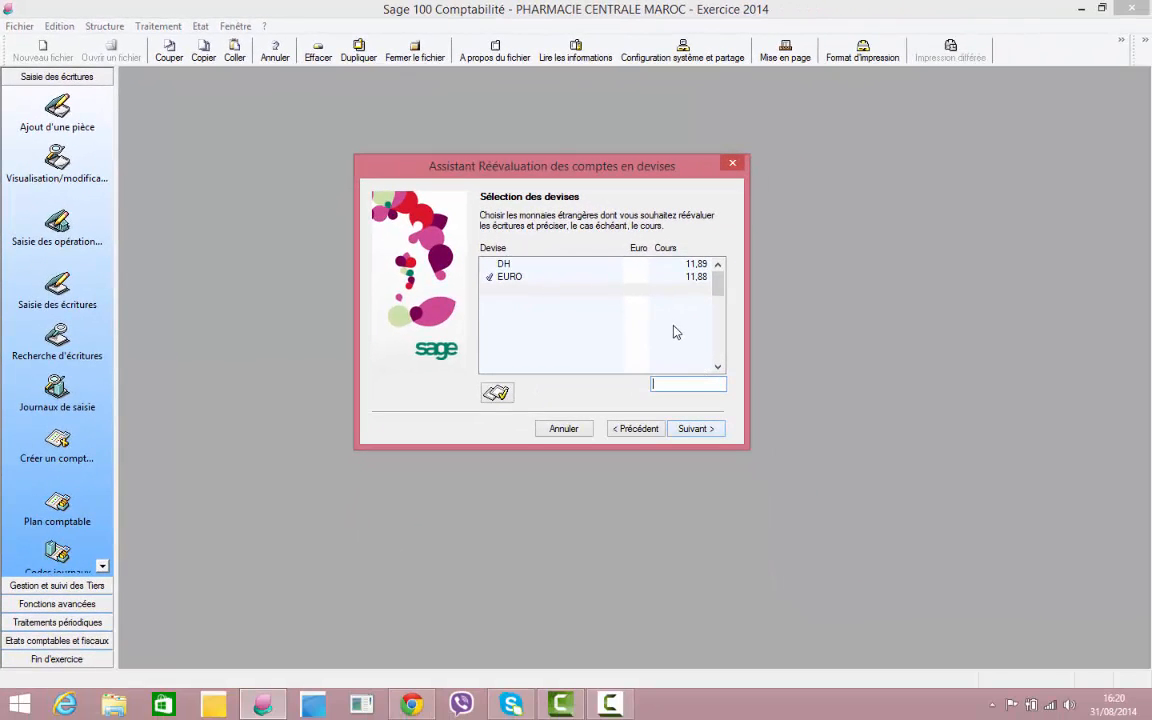
click(690, 432)
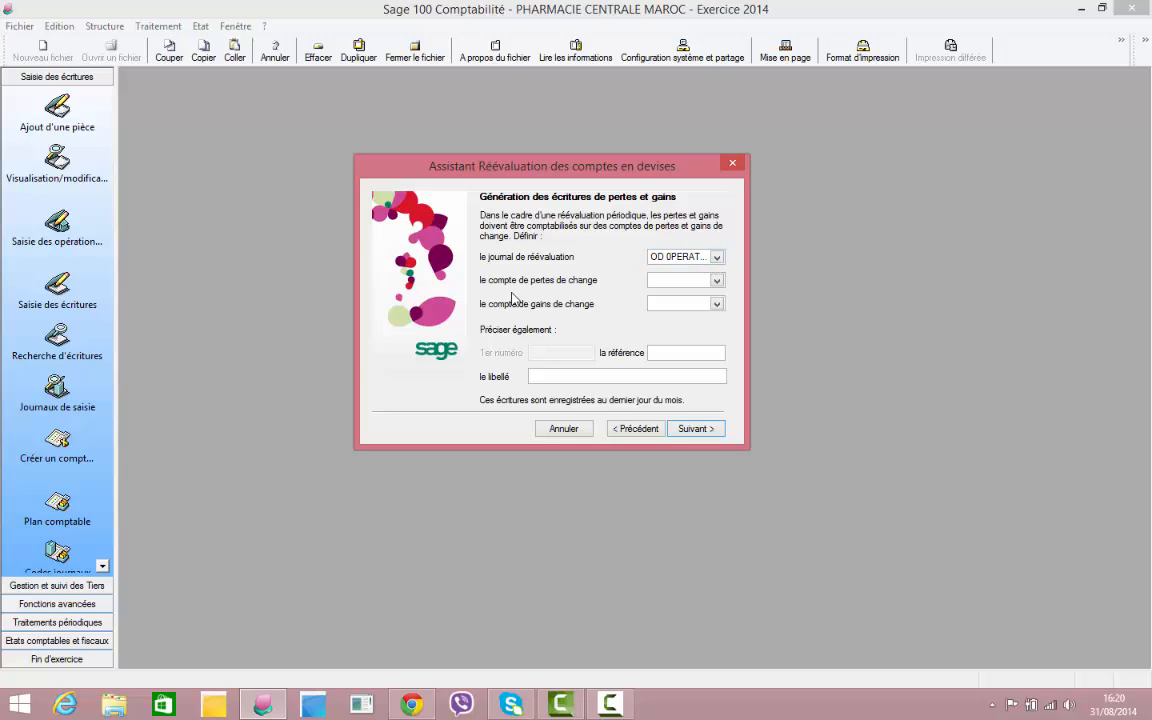
- Set the exchange loss account to 63310000
click(688, 279)
text(6331)
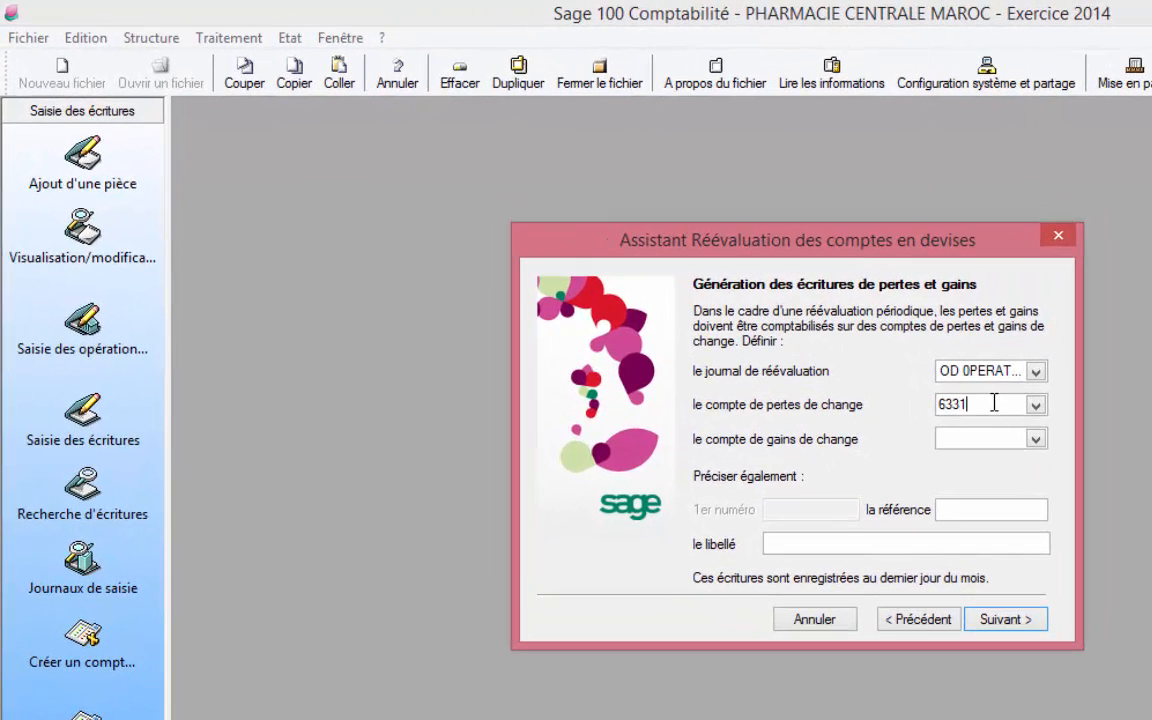
click(1036, 405)
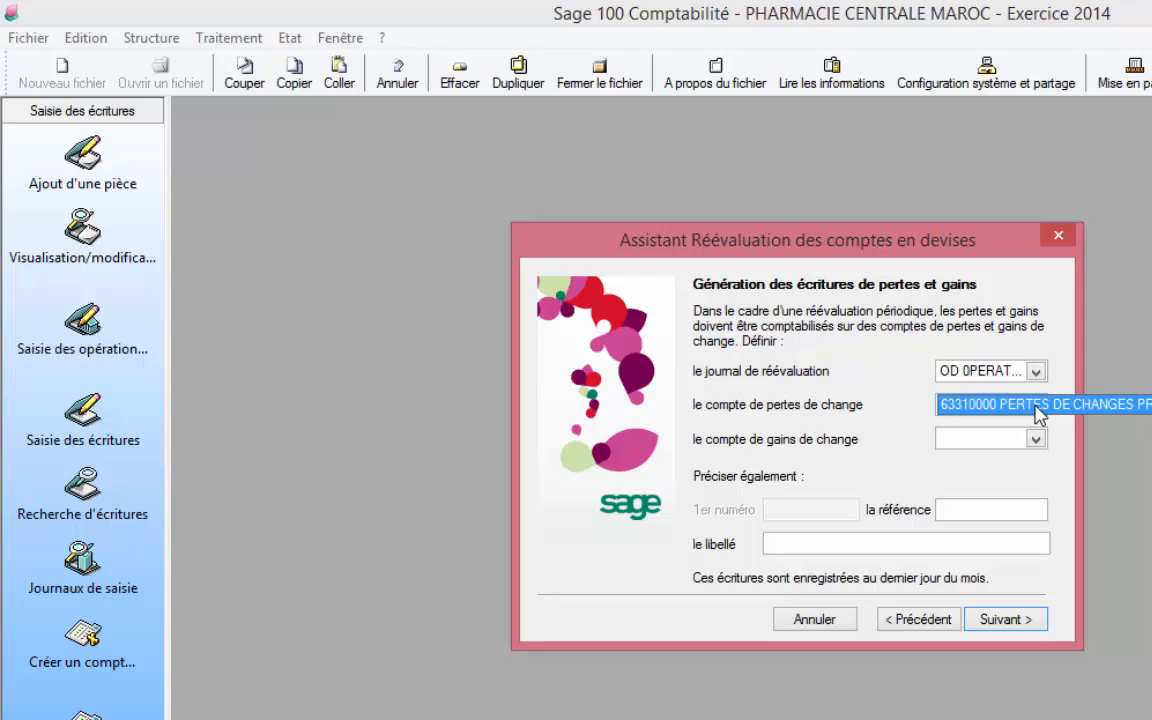
click(1036, 407)
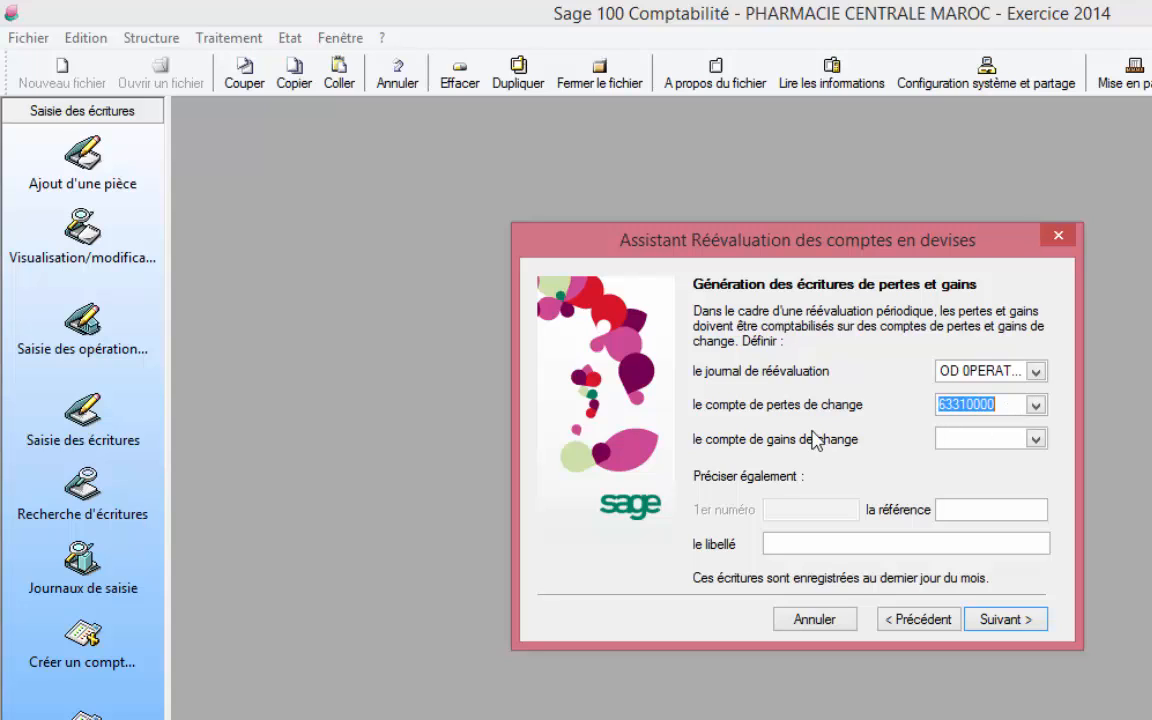
- Set the exchange gain account to 73310000
click(980, 440)
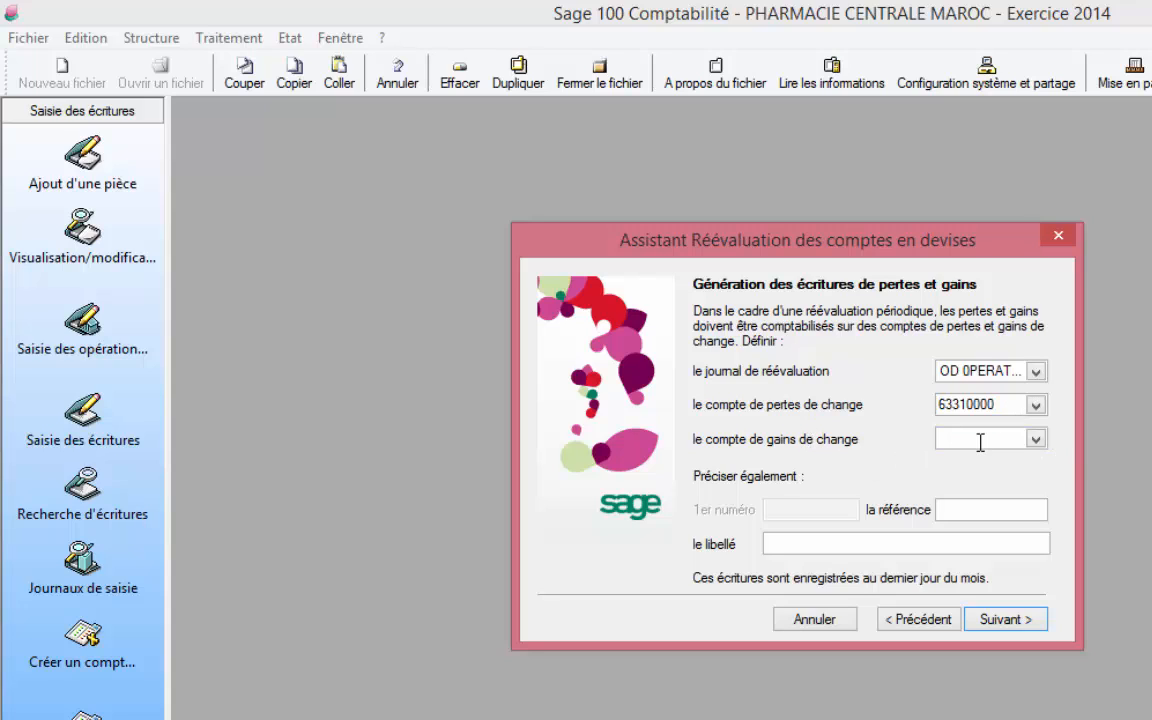
text(7)
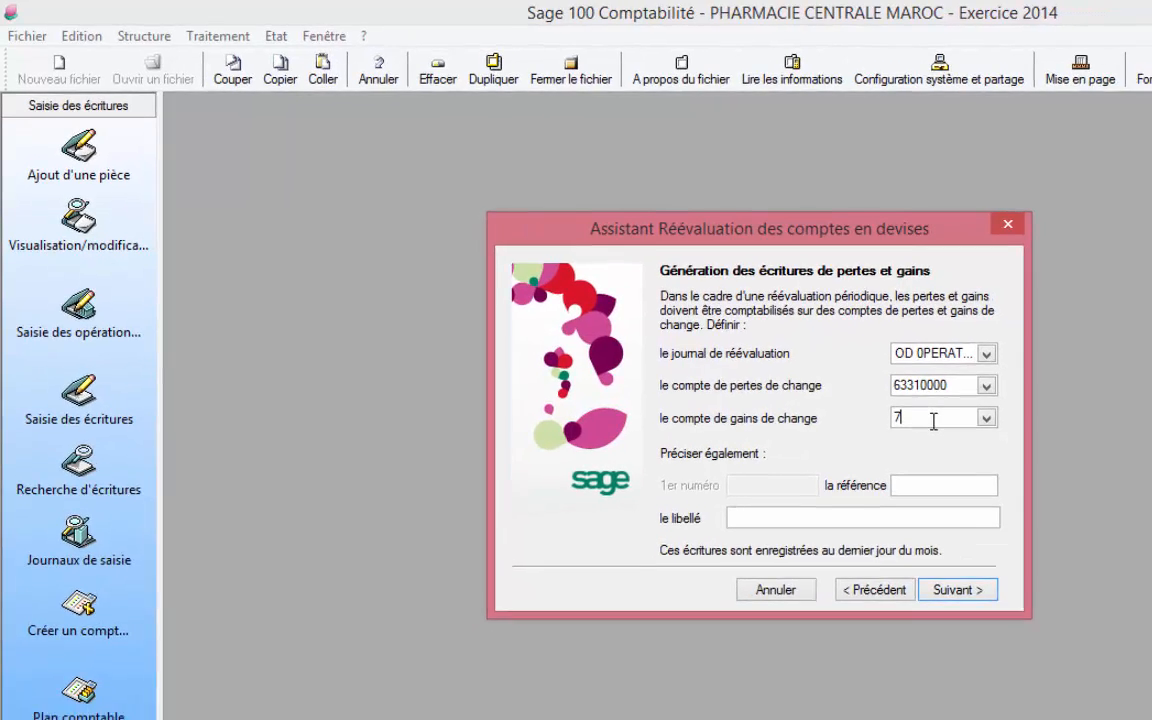
text(331)
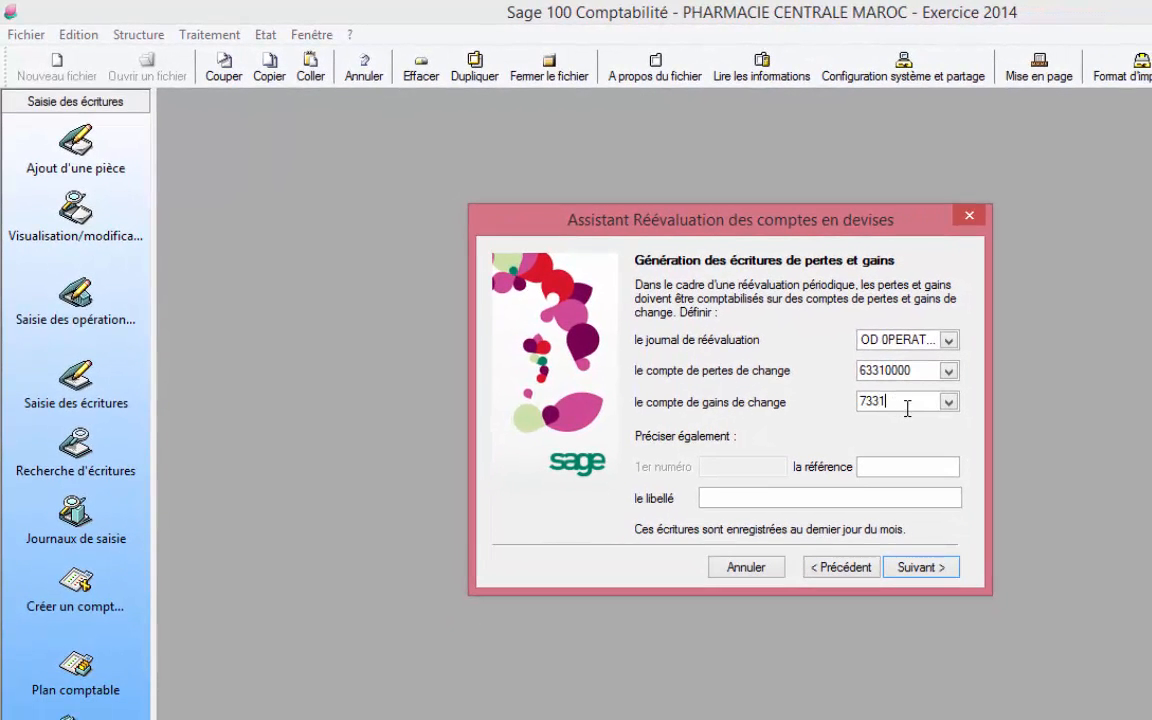
click(948, 402)
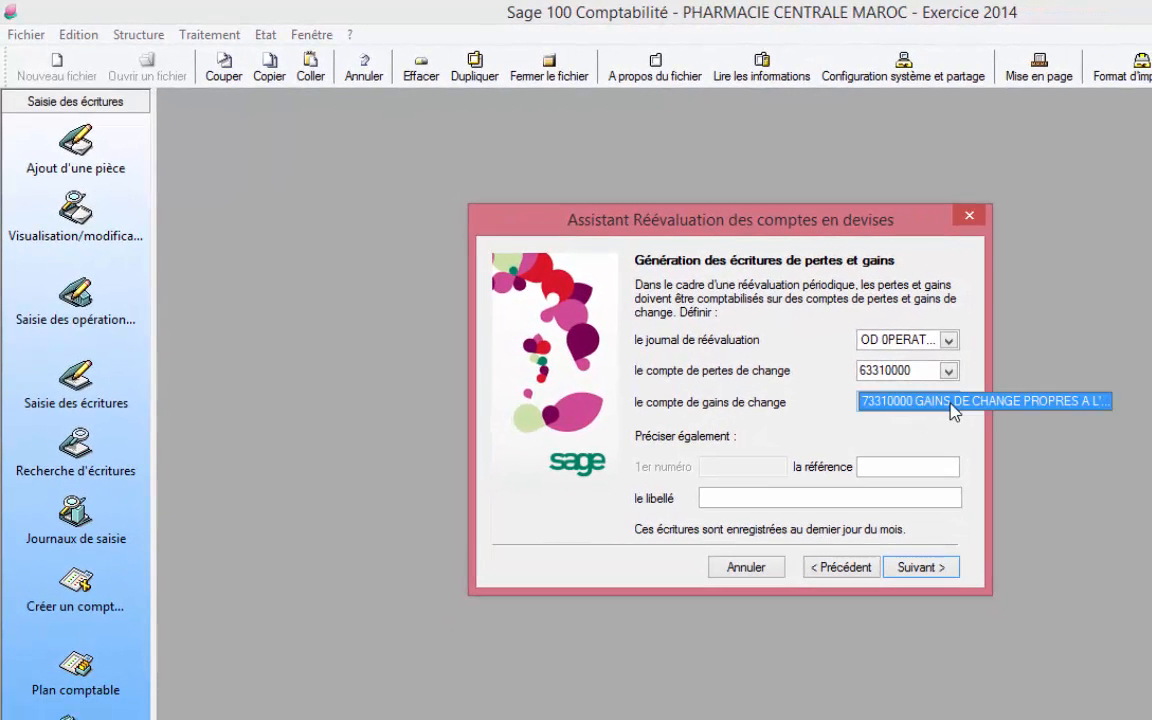
click(951, 403)
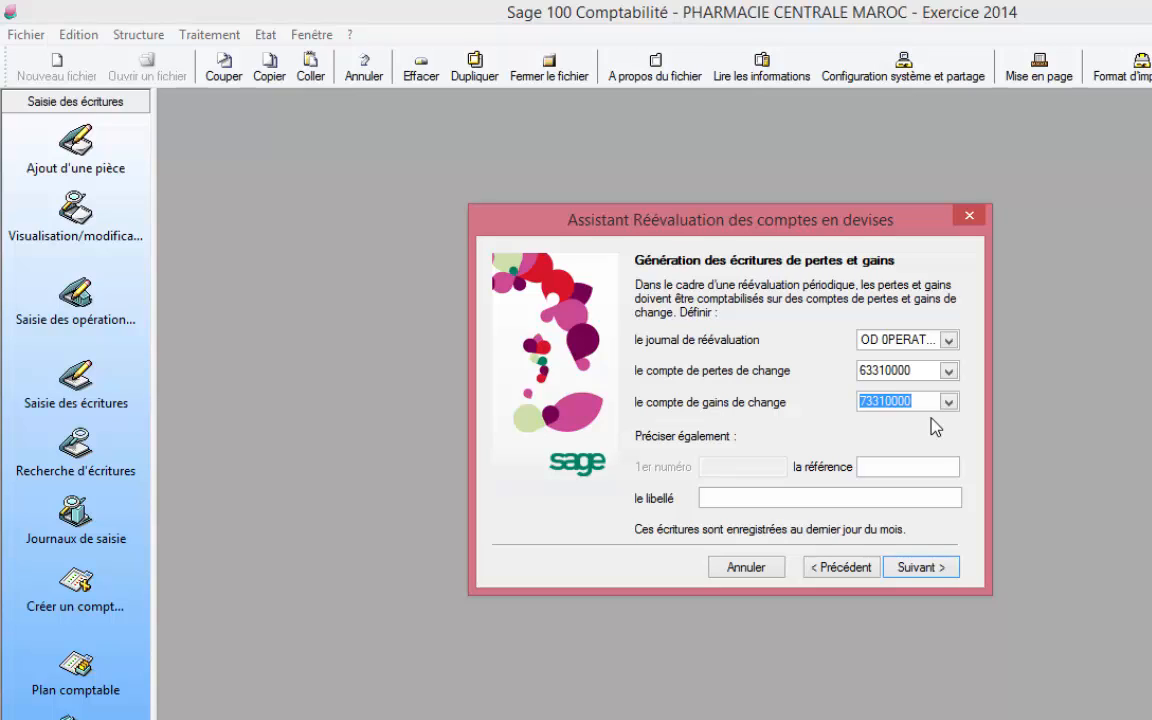
- Give the revaluation entries the reference REEVF°003 and the label "REEVALUTAION AU 31/10/14", and continue to the automatic reversal settings
click(761, 502)
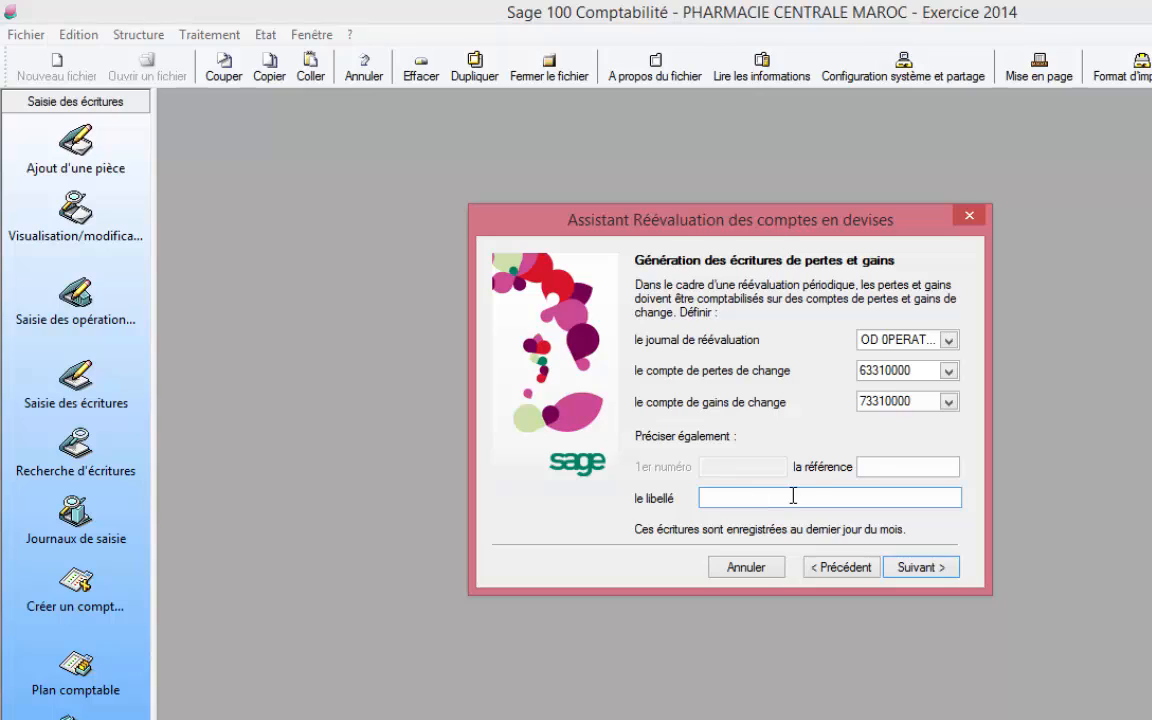
click(877, 464)
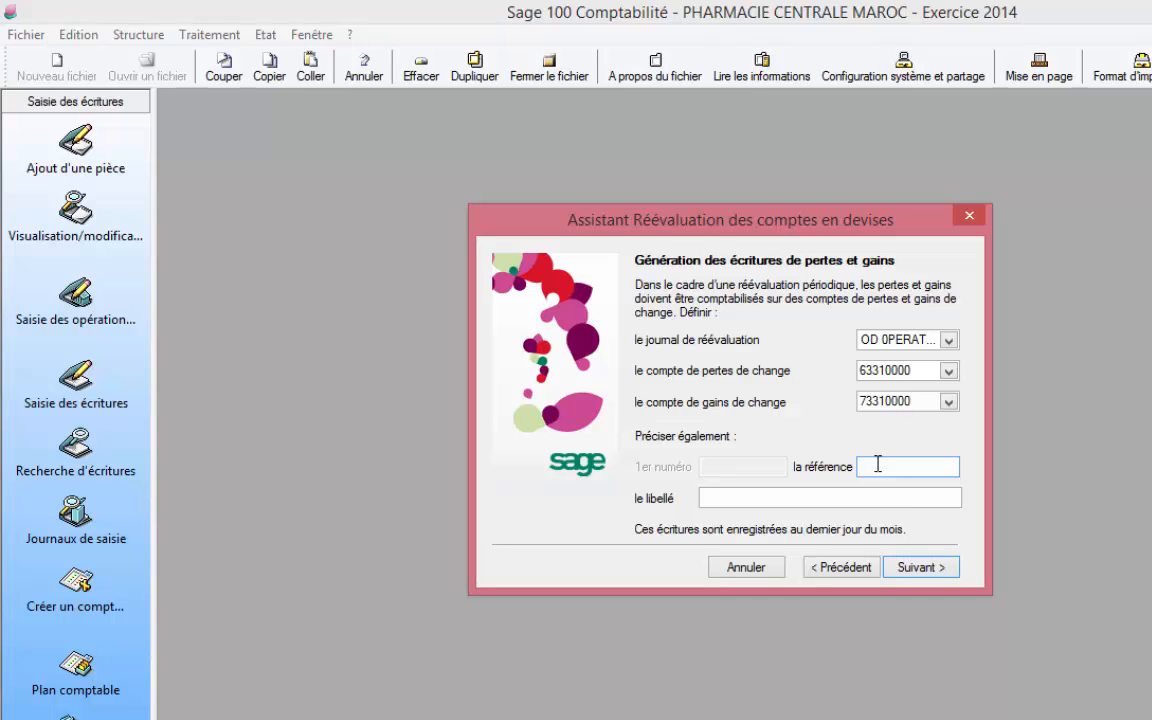
text(REEV)
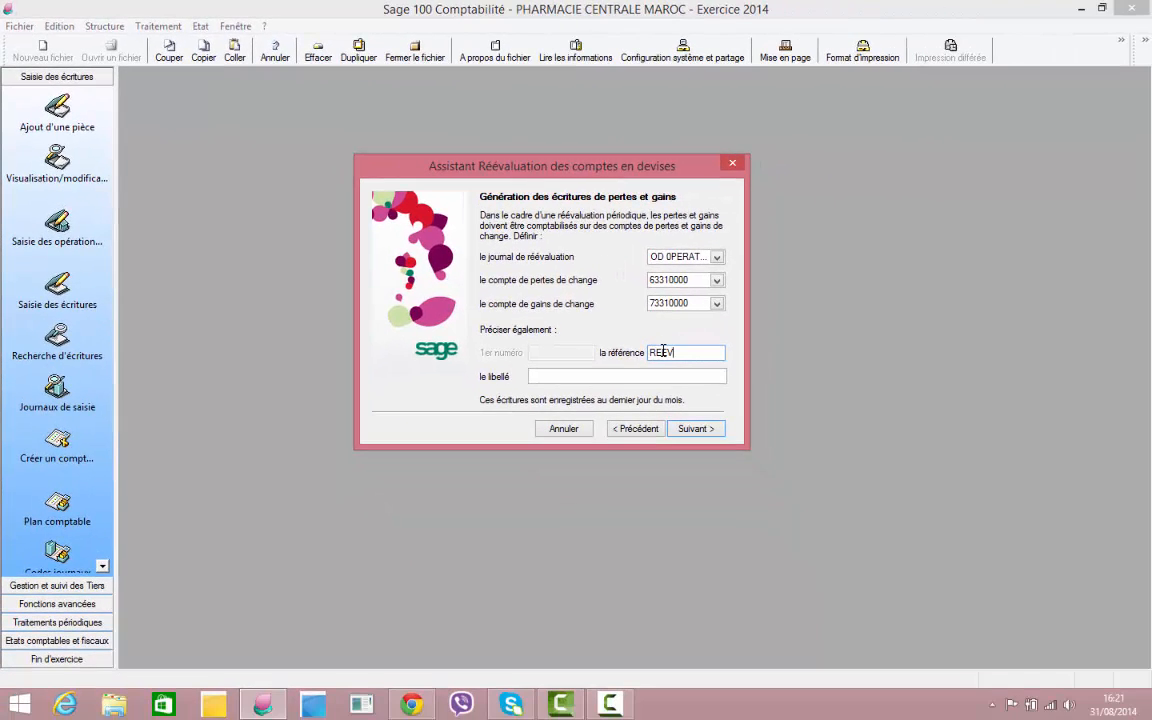
text(F°003)
key(Tab)
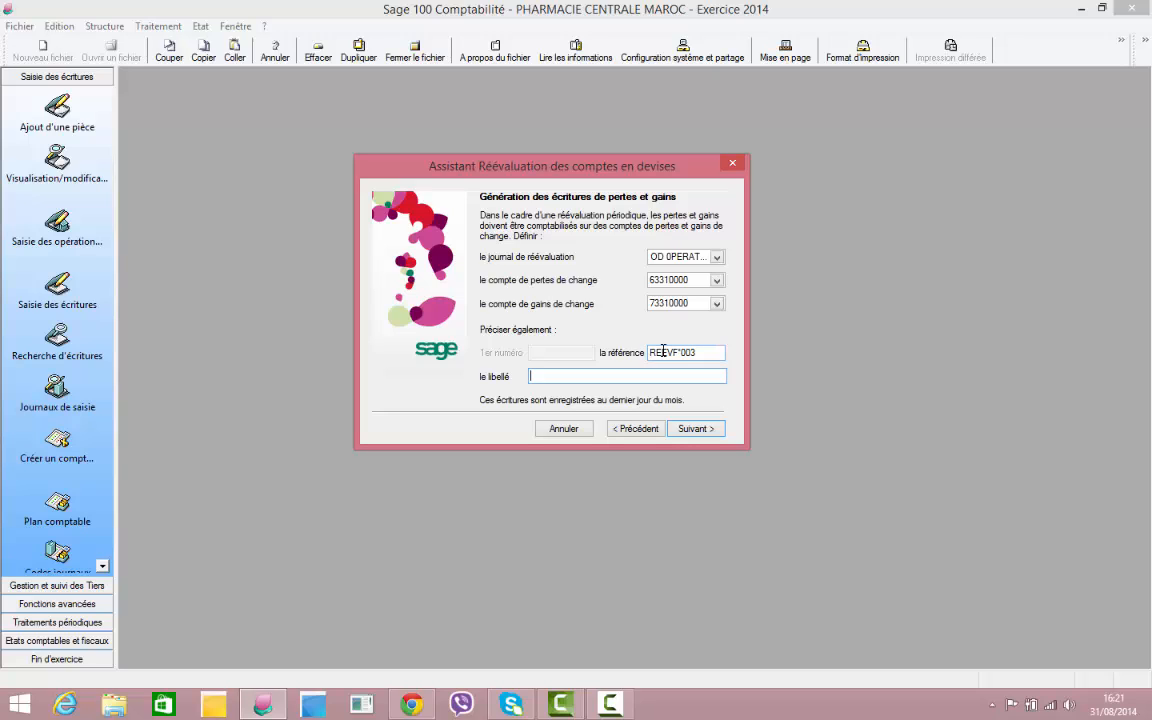
text(REEVALUTAION AU 31/)
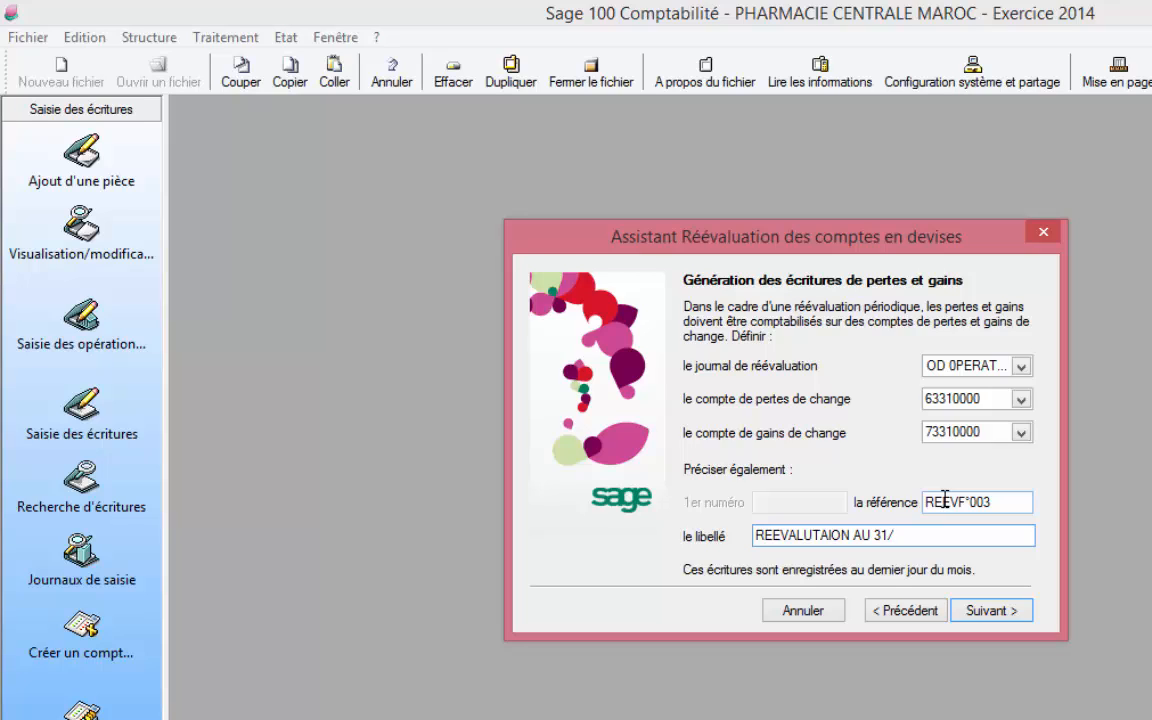
text(10/14)
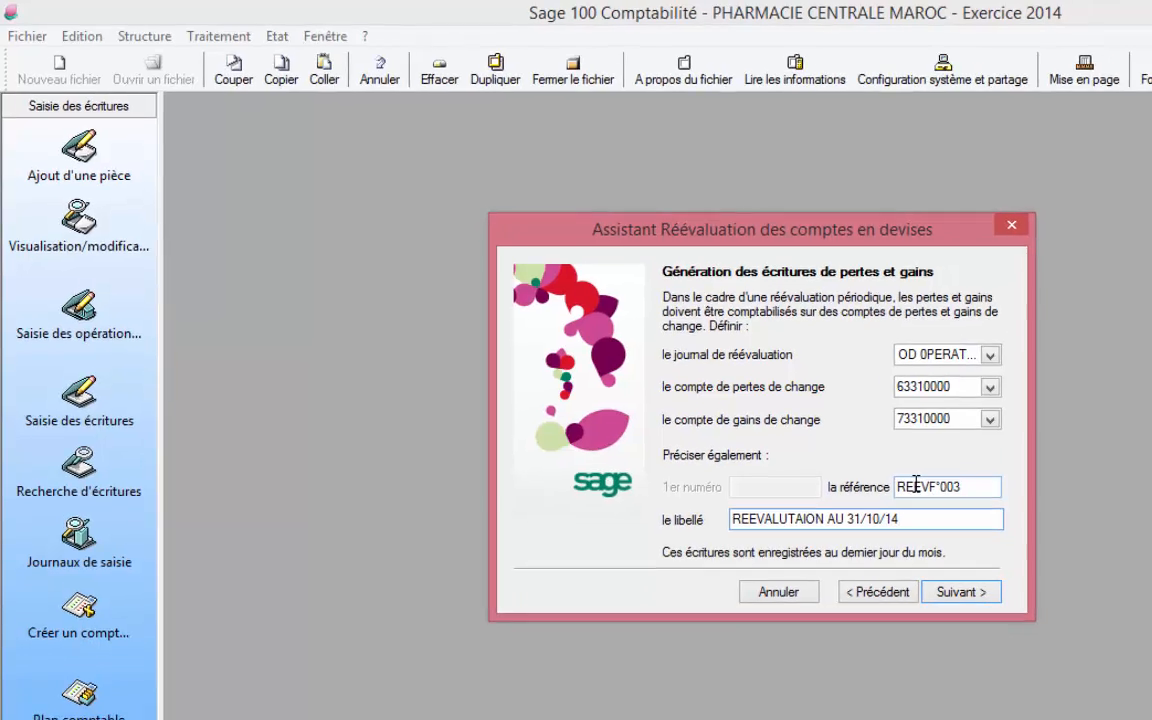
click(690, 425)
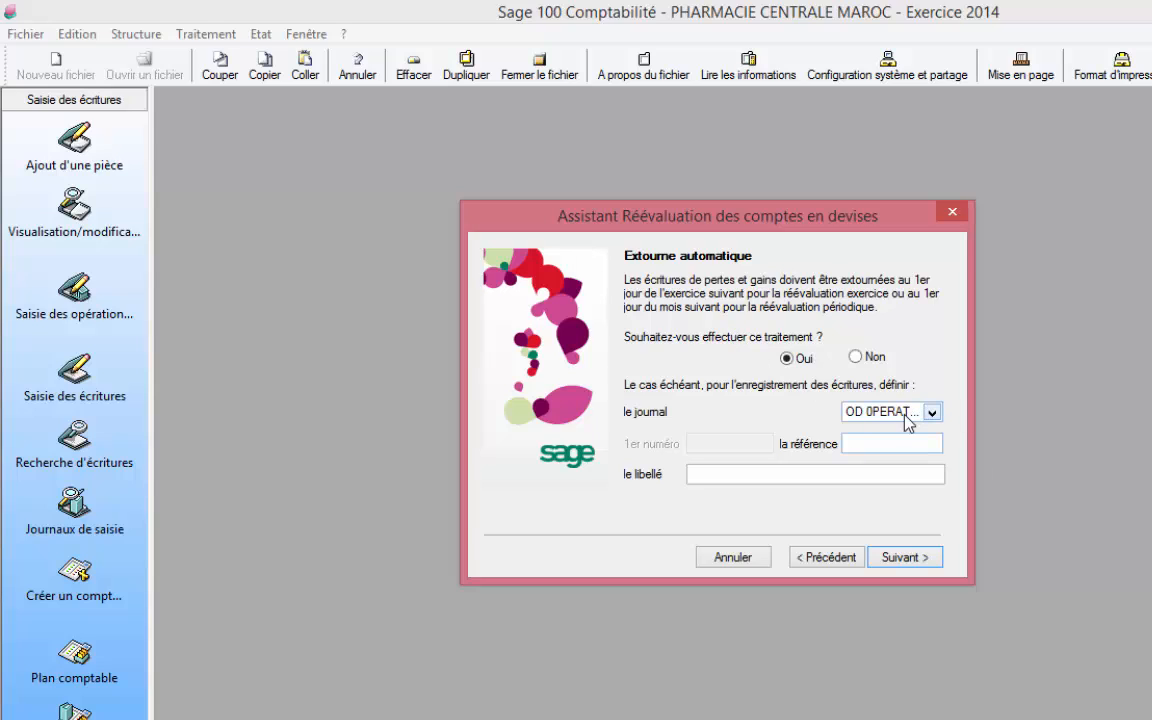
- Accept the automatic reversal in the OD journal with an empty reference and label, and continue to the report options
click(745, 476)
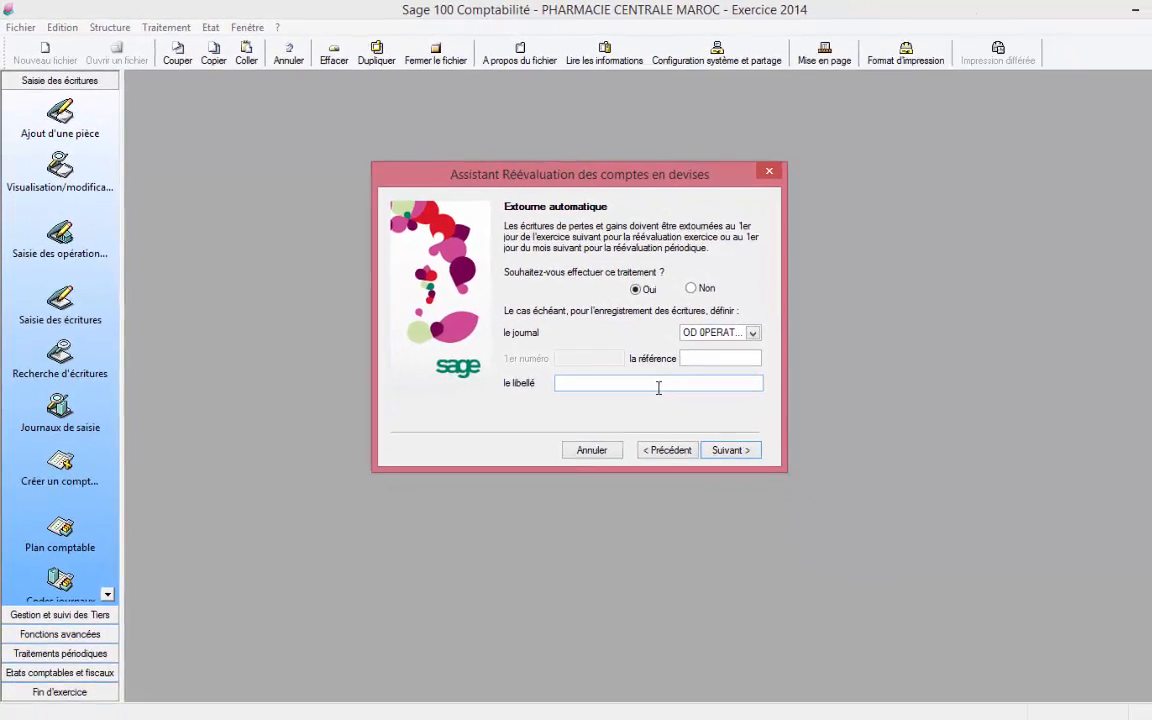
click(695, 428)
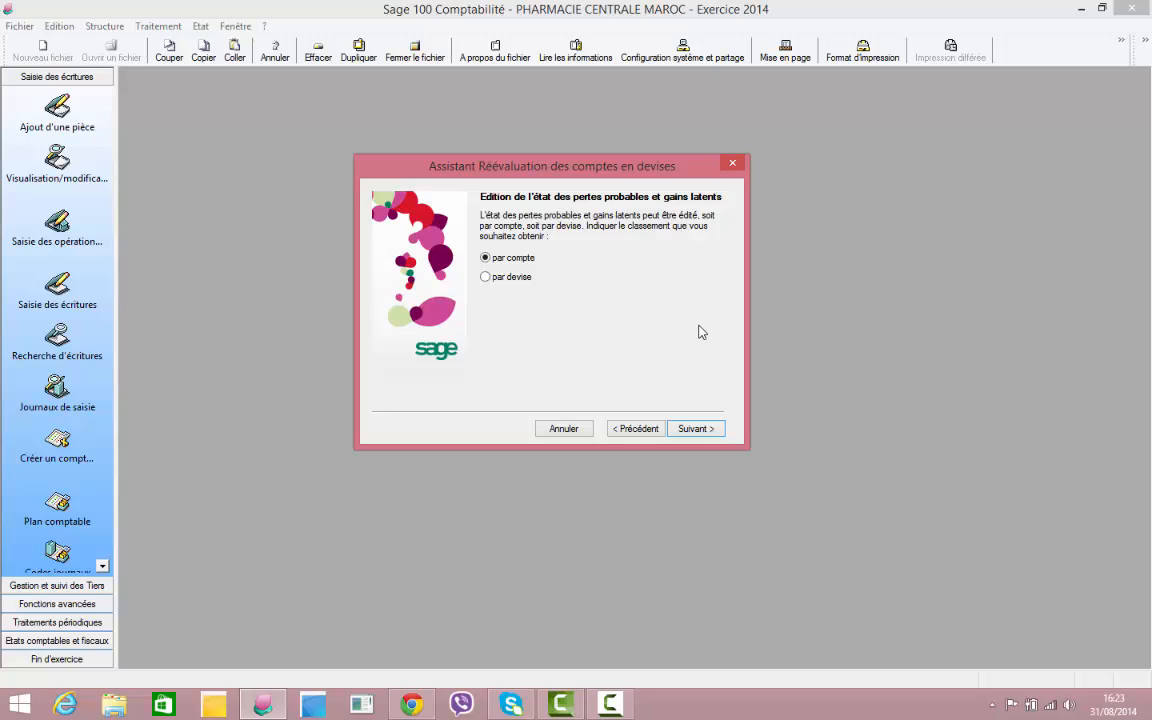
- Run the revaluation with the loss and gain report sorted by account, and preview the report before closing it
click(697, 430)
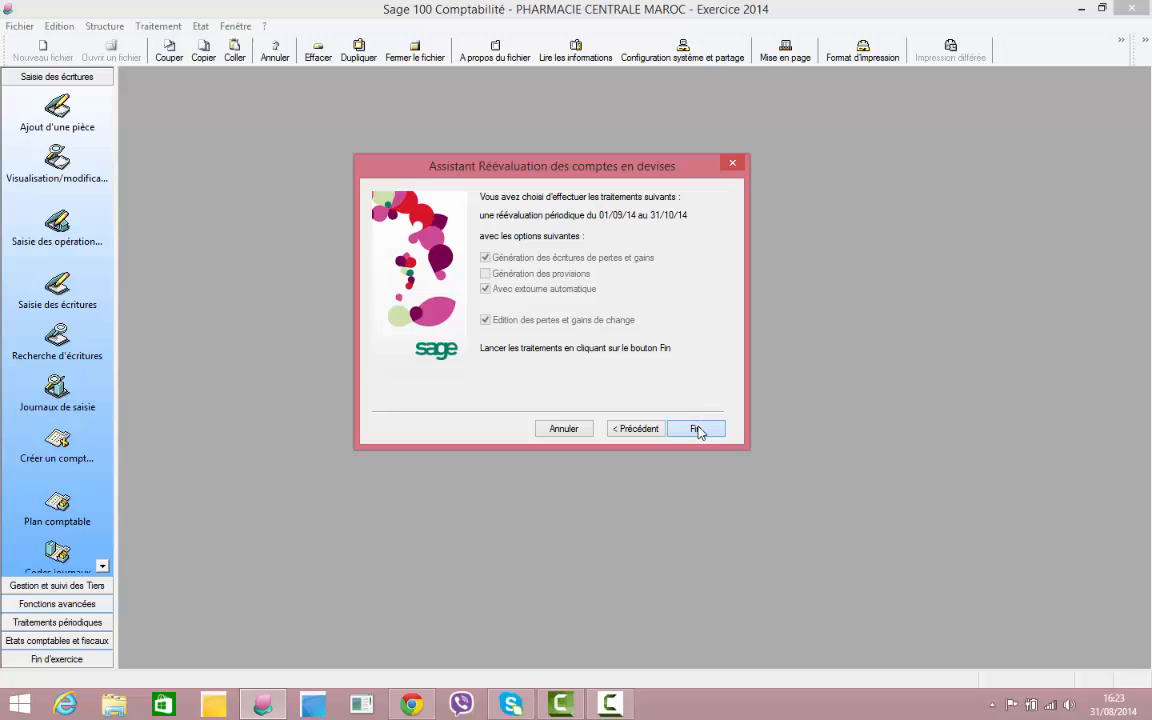
click(697, 429)
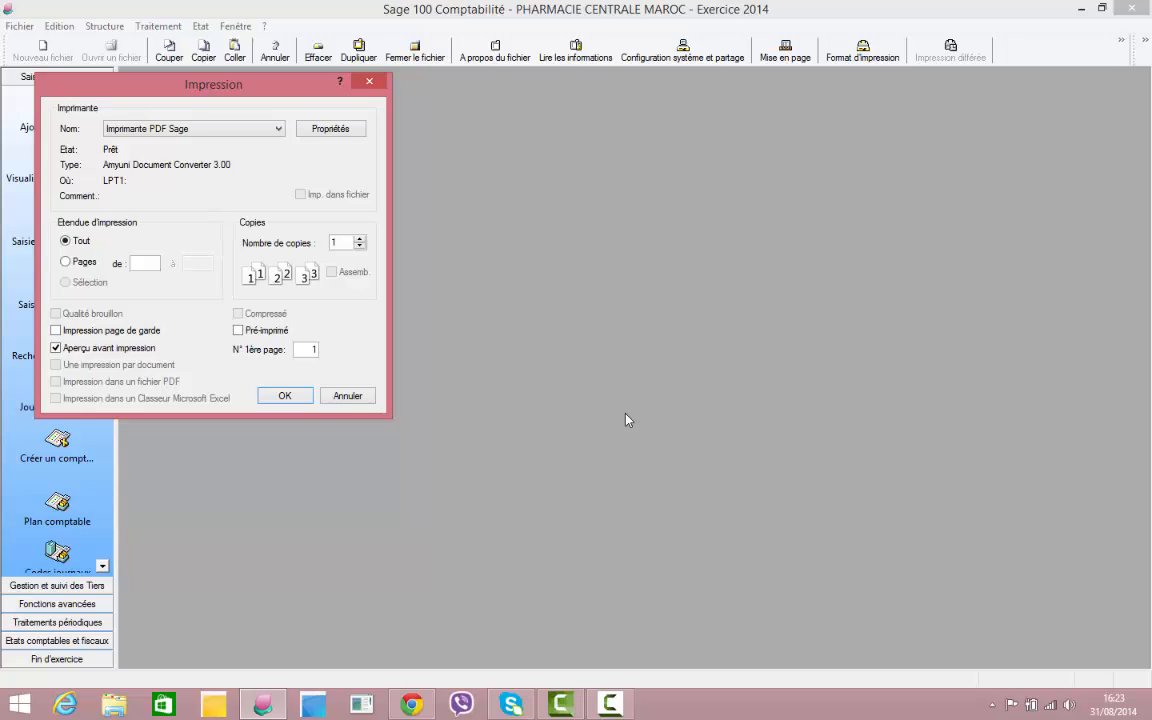
click(284, 396)
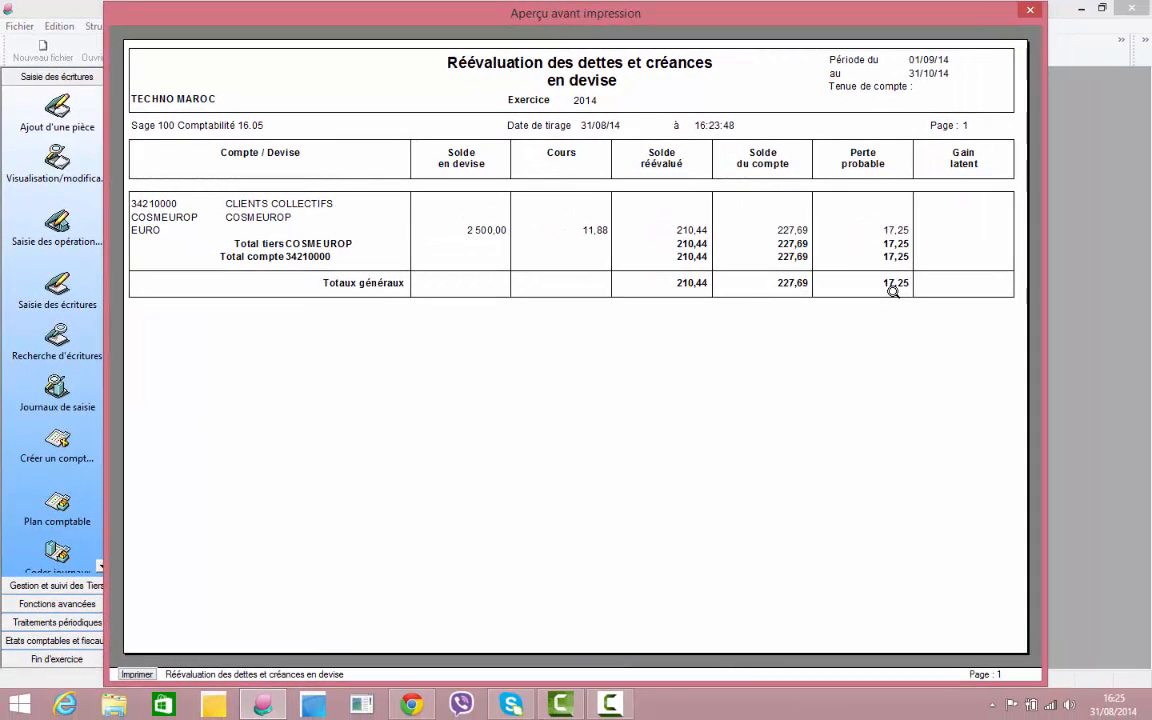
click(1030, 12)
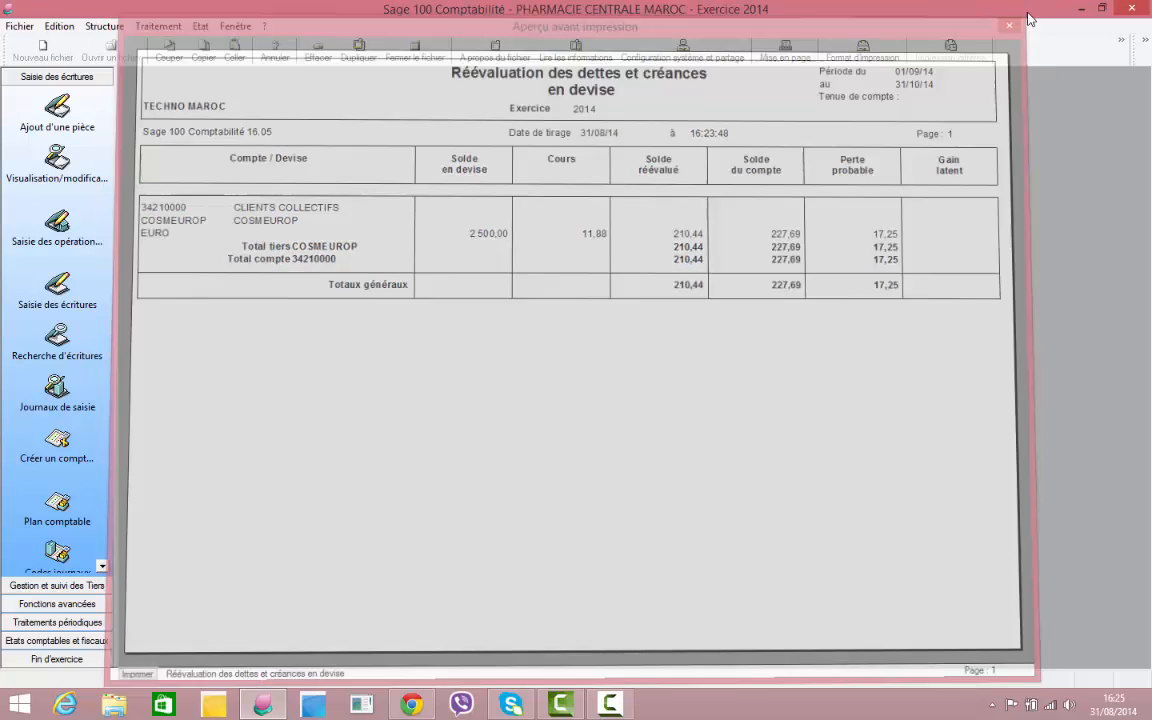
- Examine the revaluation entries and their debit and credit amounts in the October 2014 OD journal, and close it
click(57, 387)
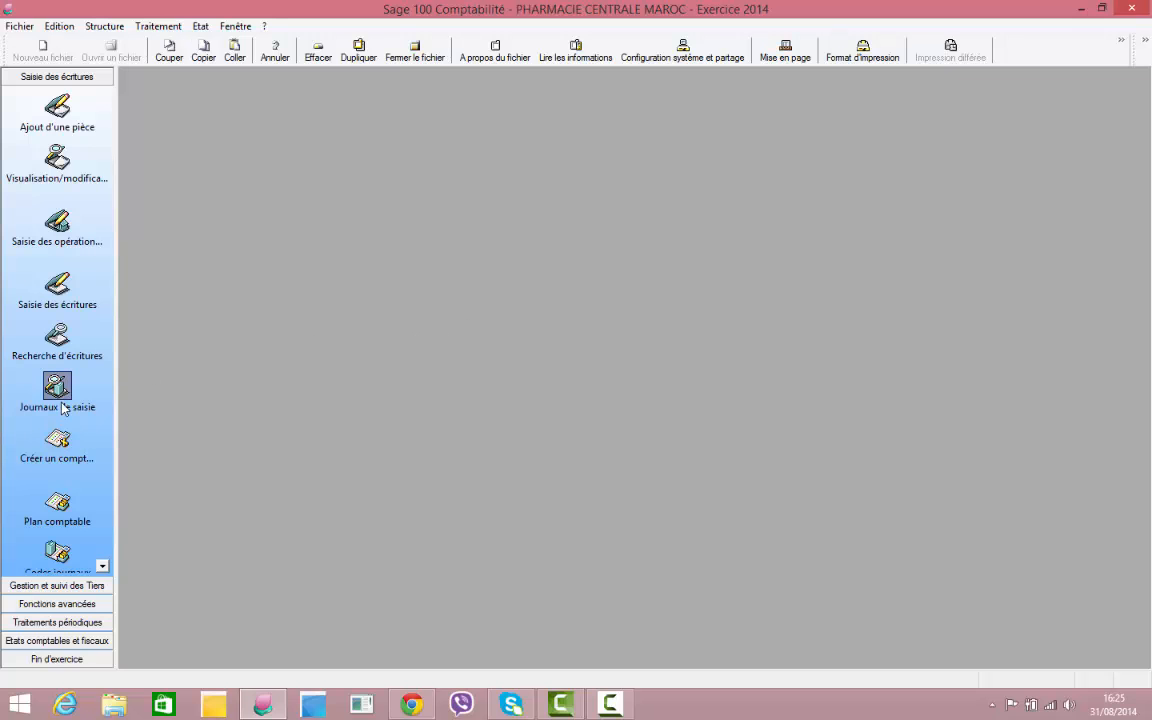
click(483, 127)
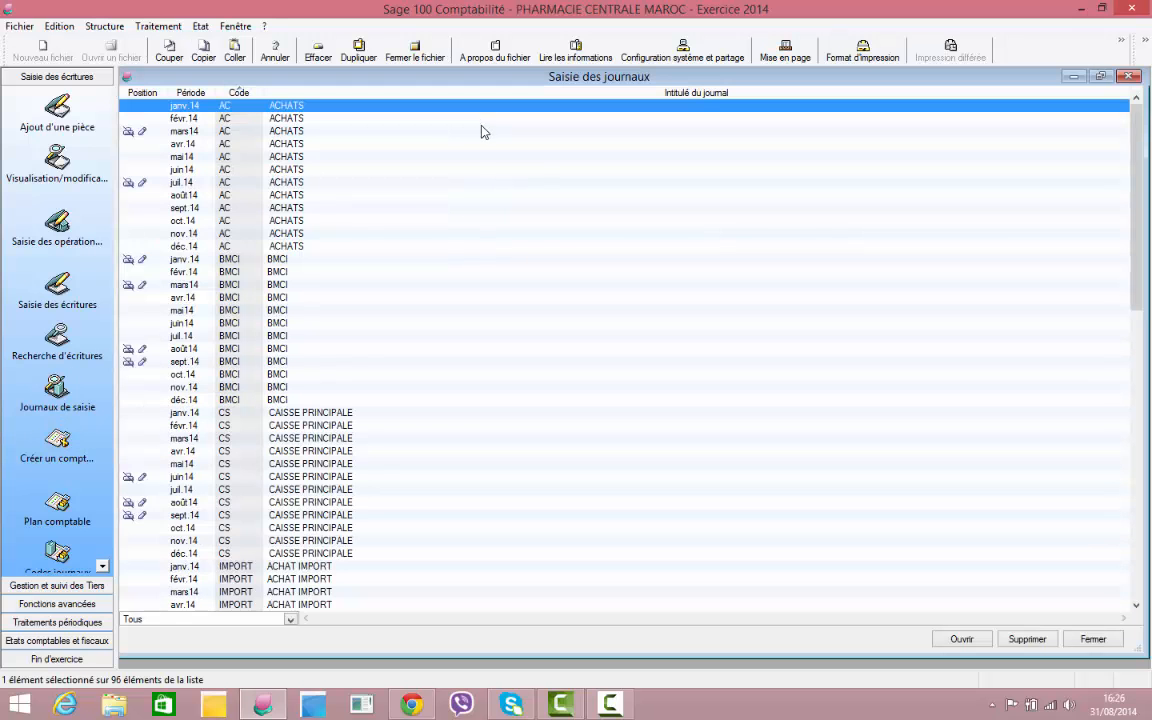
drag(1134, 237, 1124, 313)
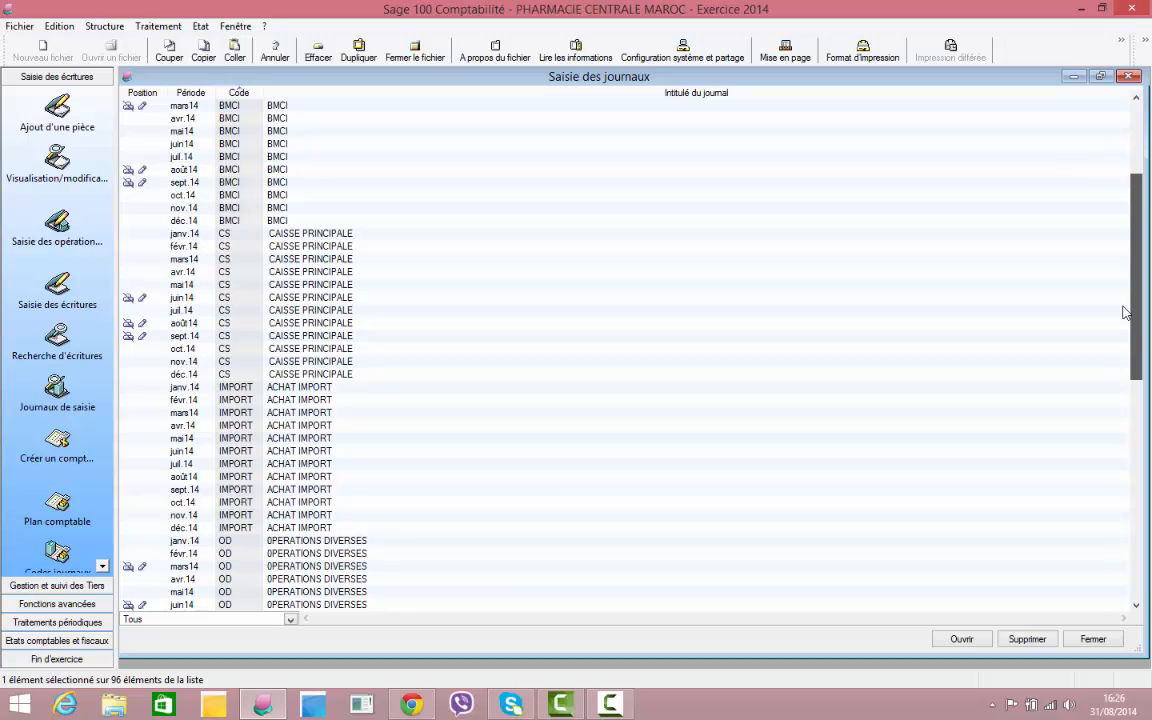
drag(1124, 313, 1119, 421)
scroll(1116, 457, down, 2)
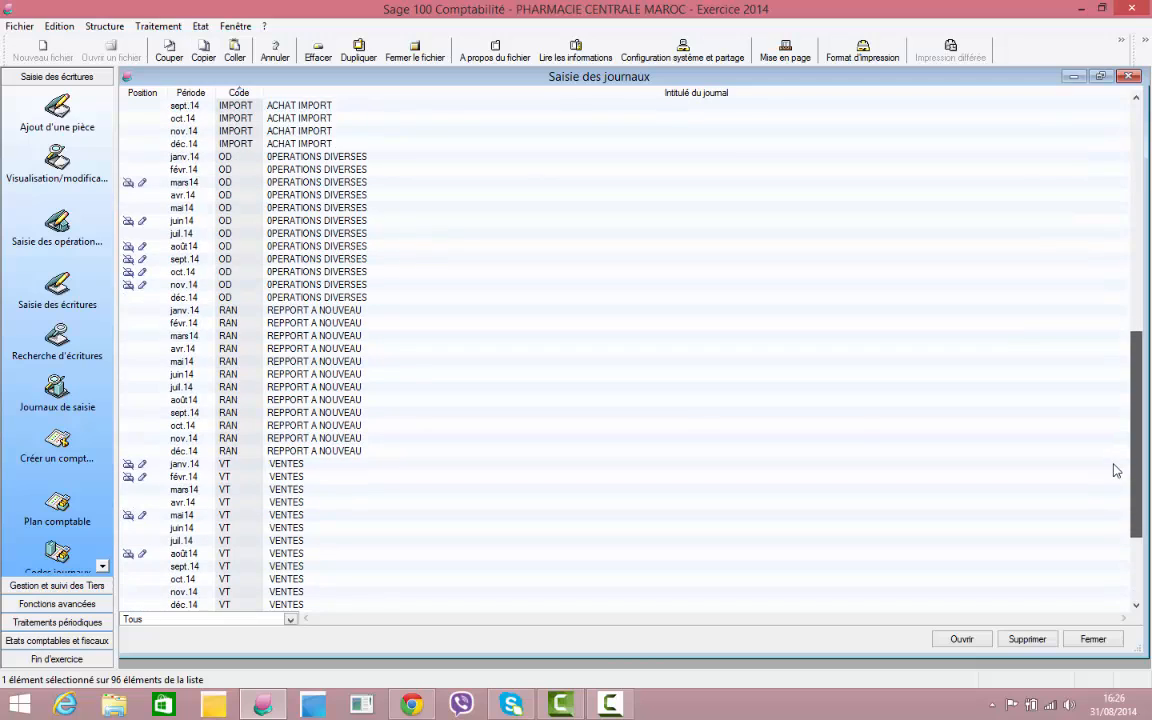
double_click(192, 274)
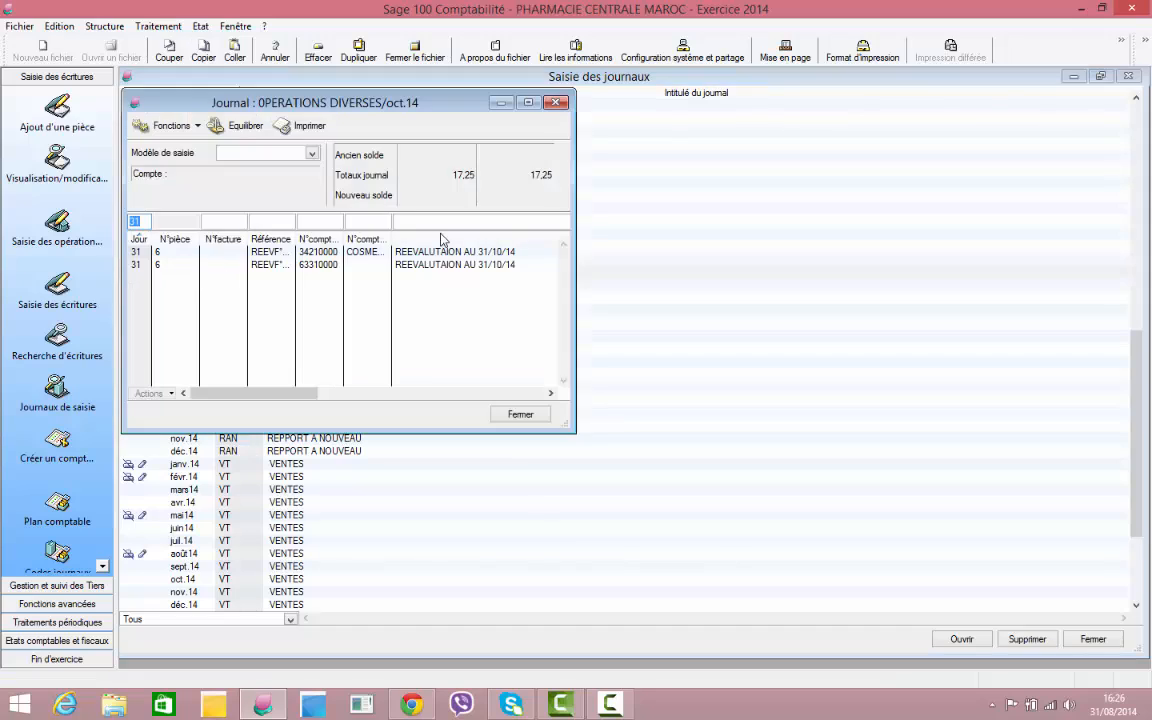
click(528, 102)
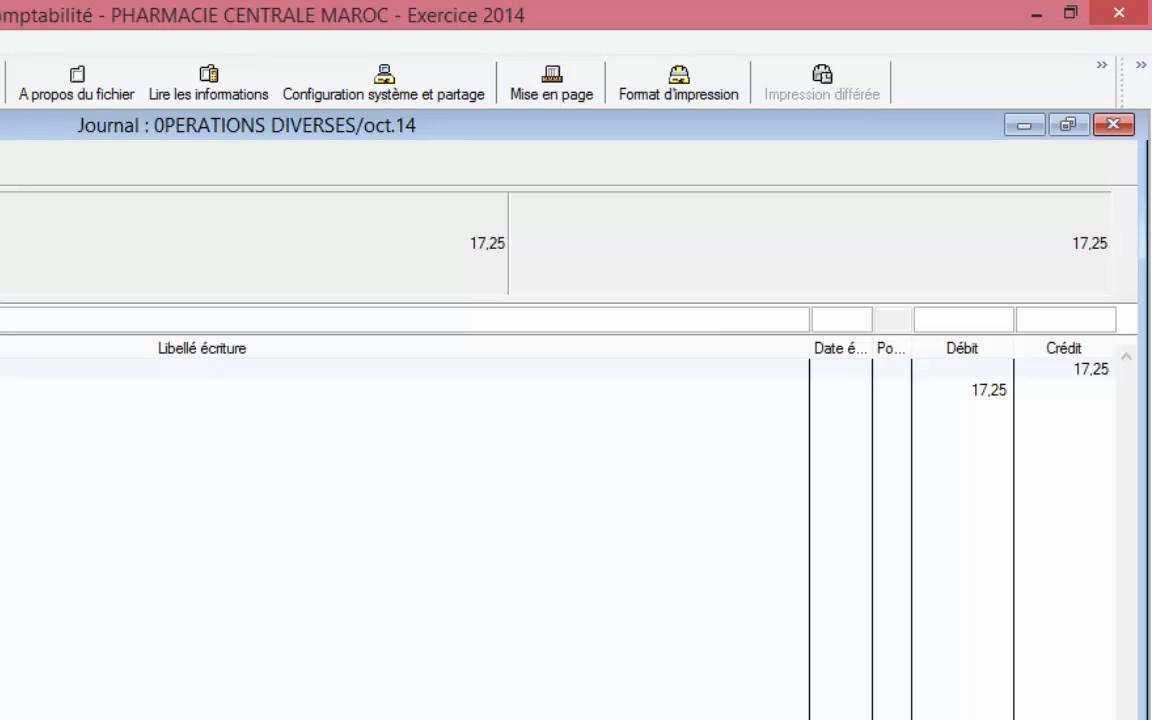
scroll(558, 520, left, 2)
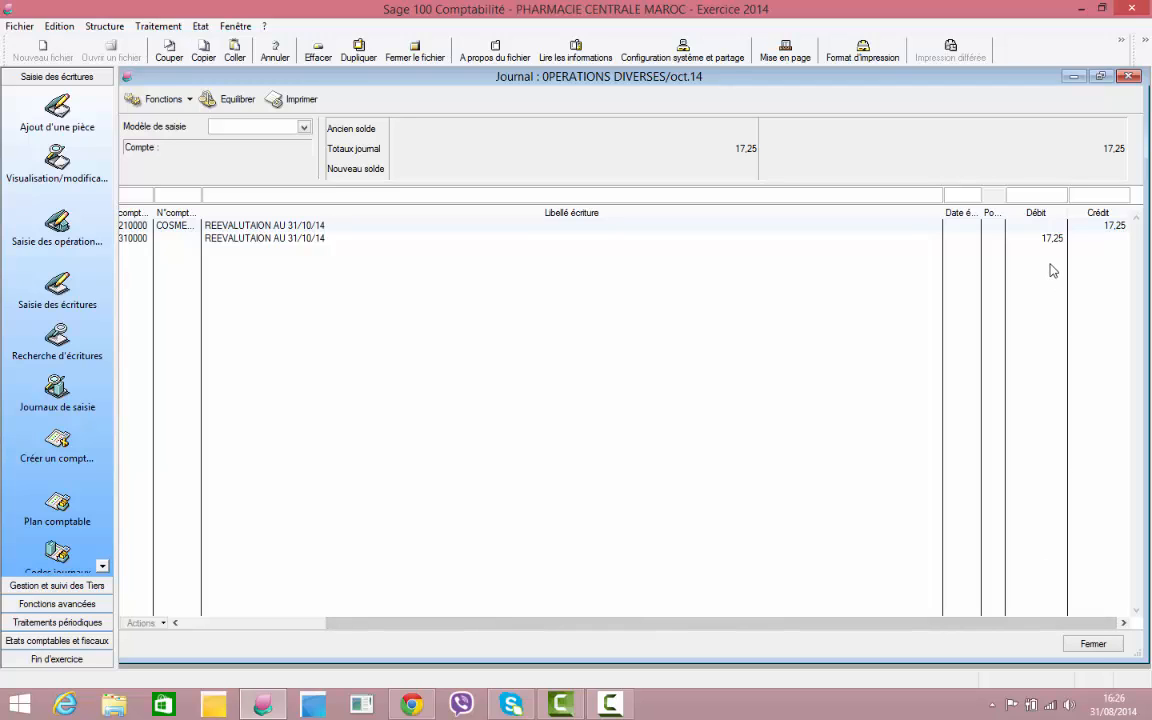
click(1090, 644)
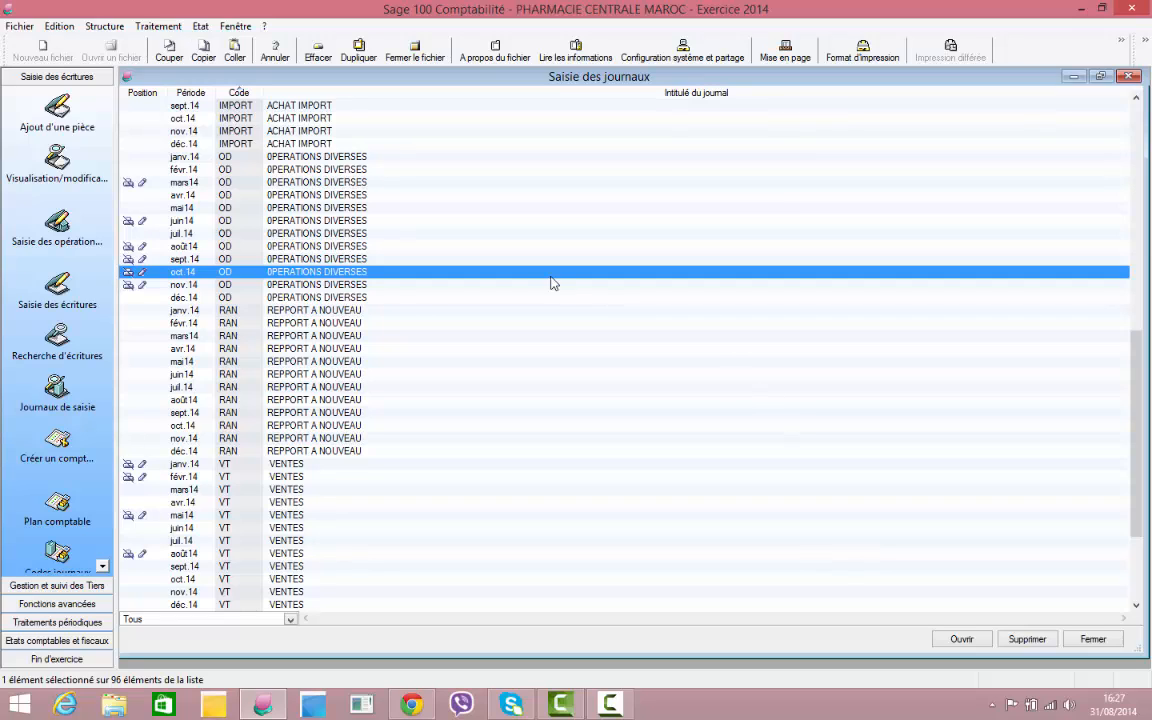
- Open the November 2014 OD journal in a maximized window to check the automatic reversal entries
click(231, 287)
double_click(231, 287)
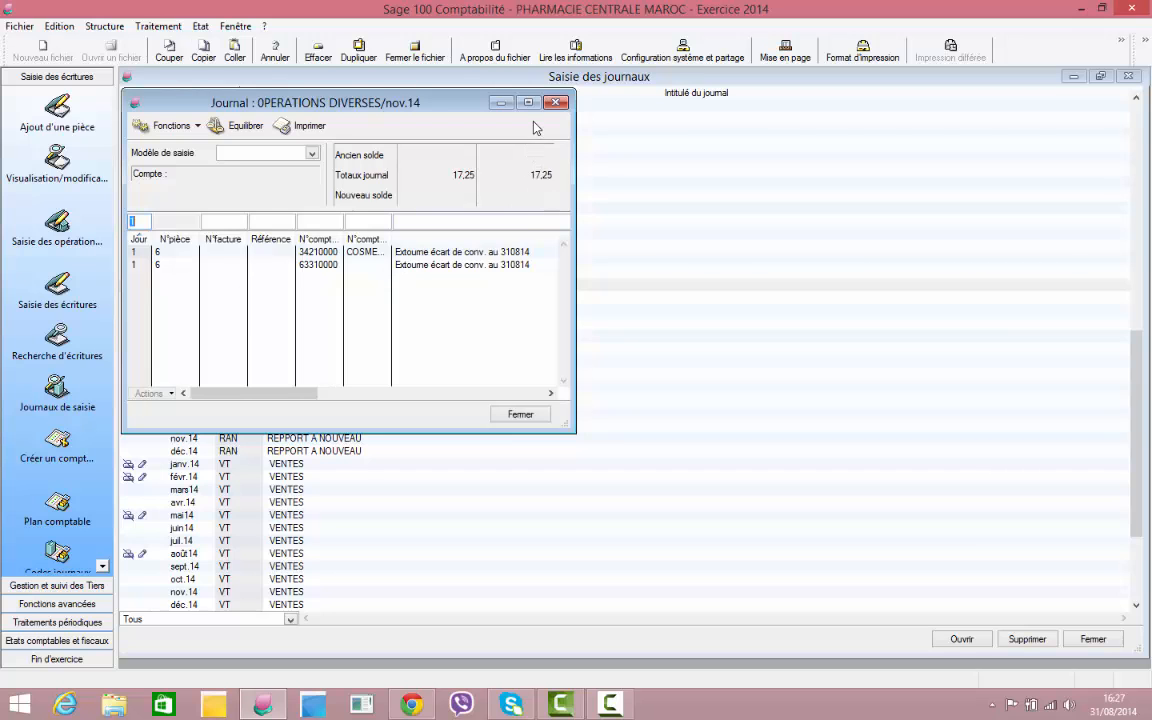
click(528, 102)
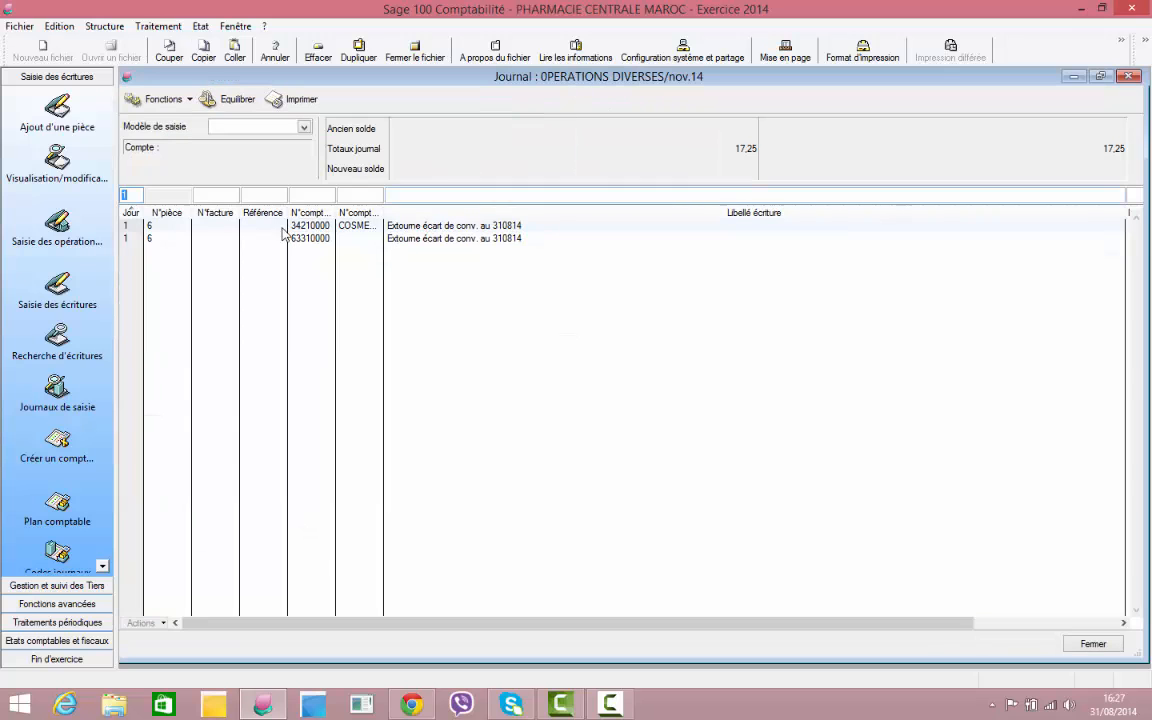